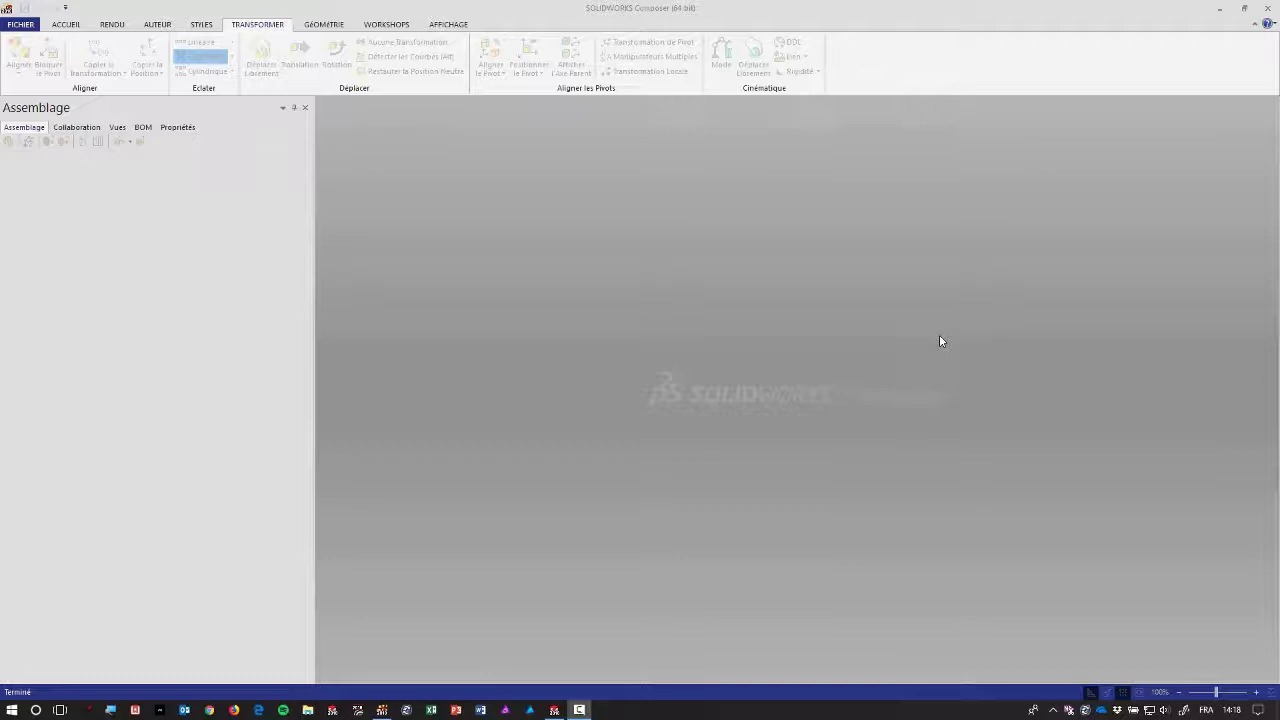
- Open SW COMPOSER BODIES.SLDPRT with the SOLIDWORKS (par défaut) import profile
click(21, 24)
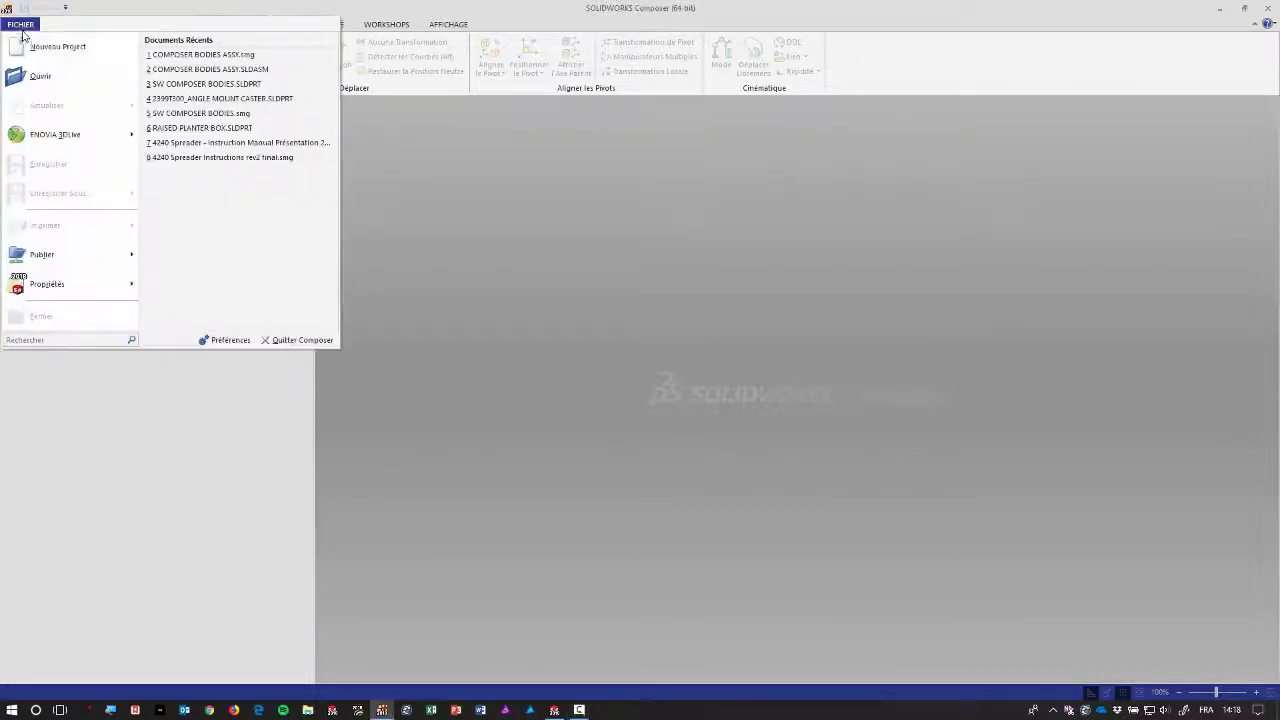
click(48, 84)
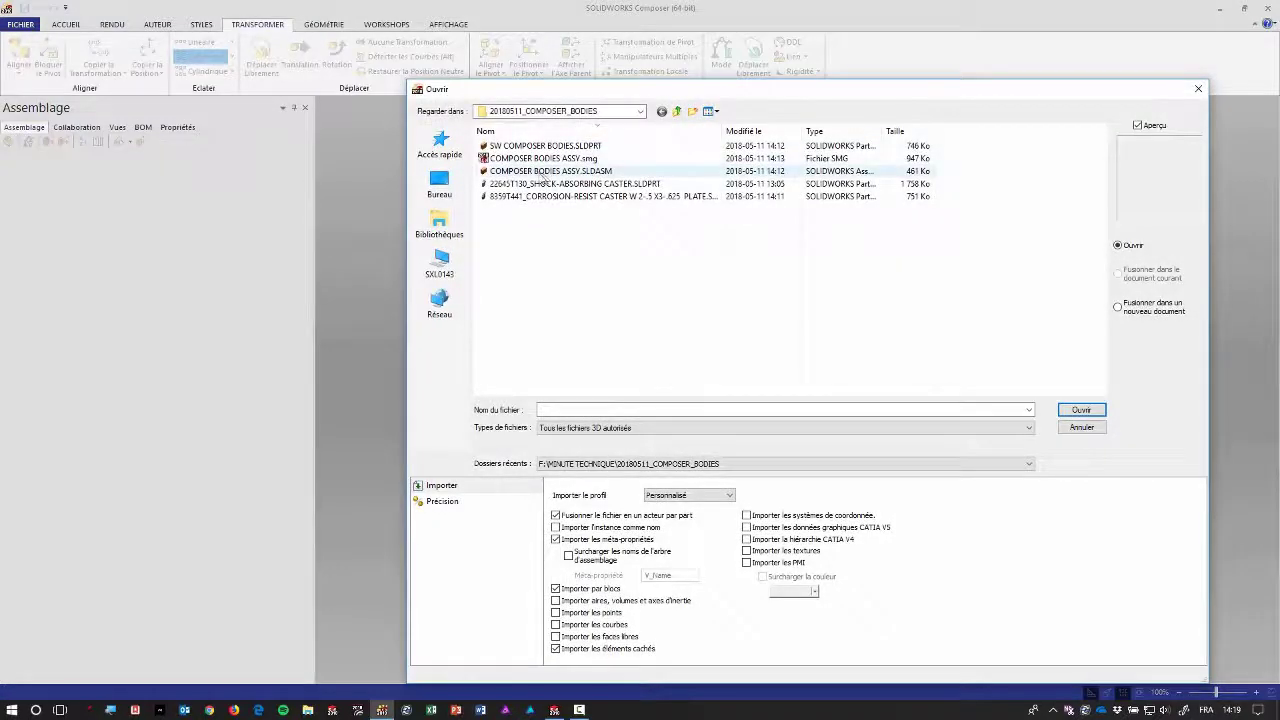
click(557, 186)
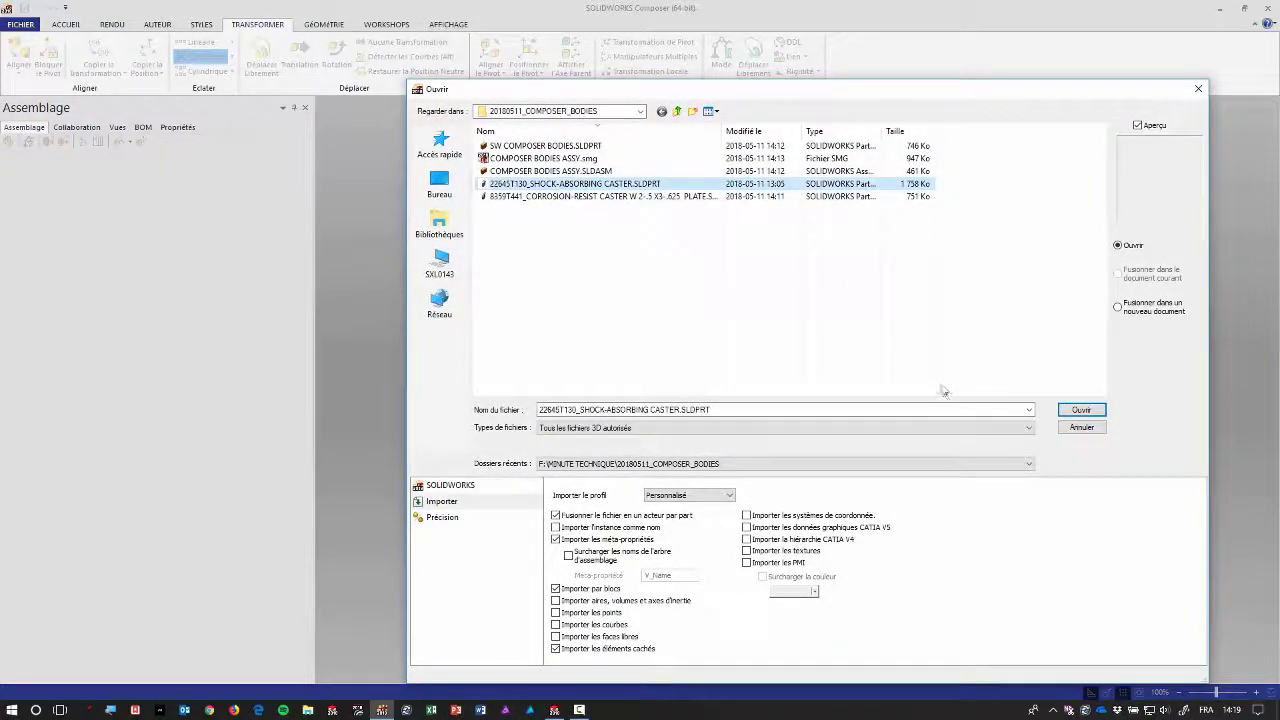
click(577, 147)
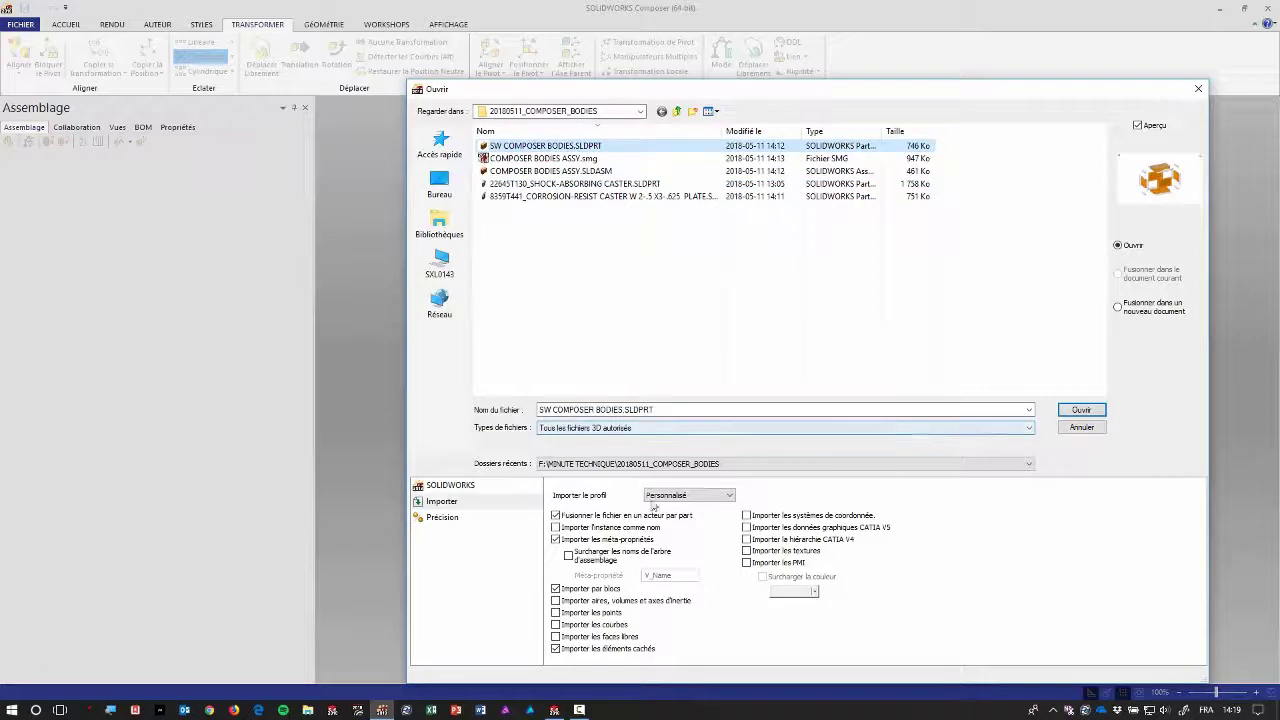
click(690, 495)
click(688, 559)
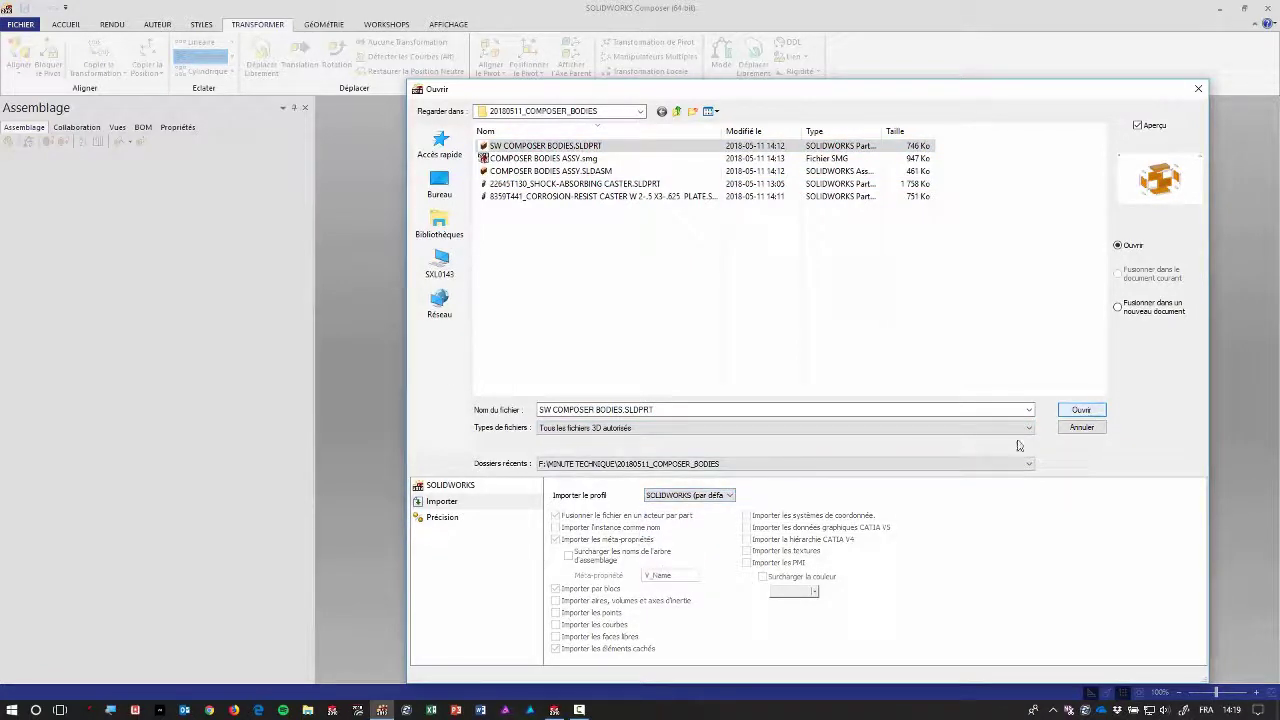
click(1081, 410)
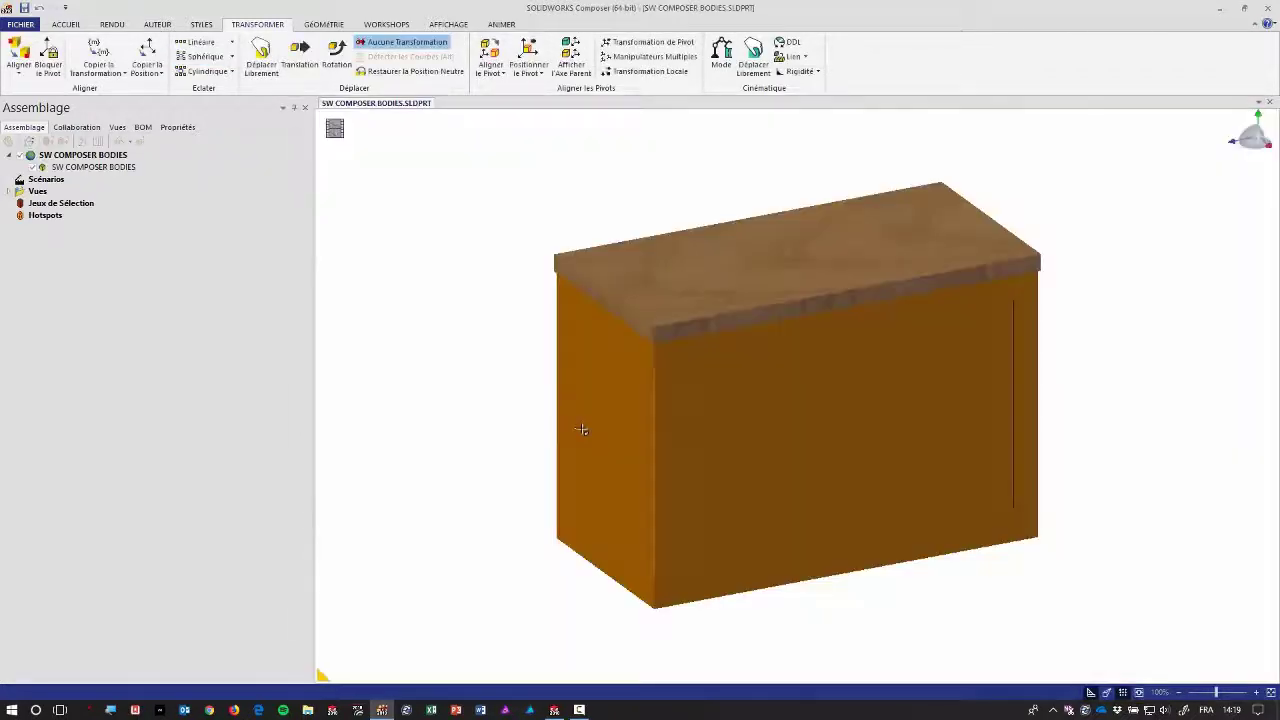
- Select, then deselect the single cabinet actor, and close the SW COMPOSER BODIES document
click(96, 168)
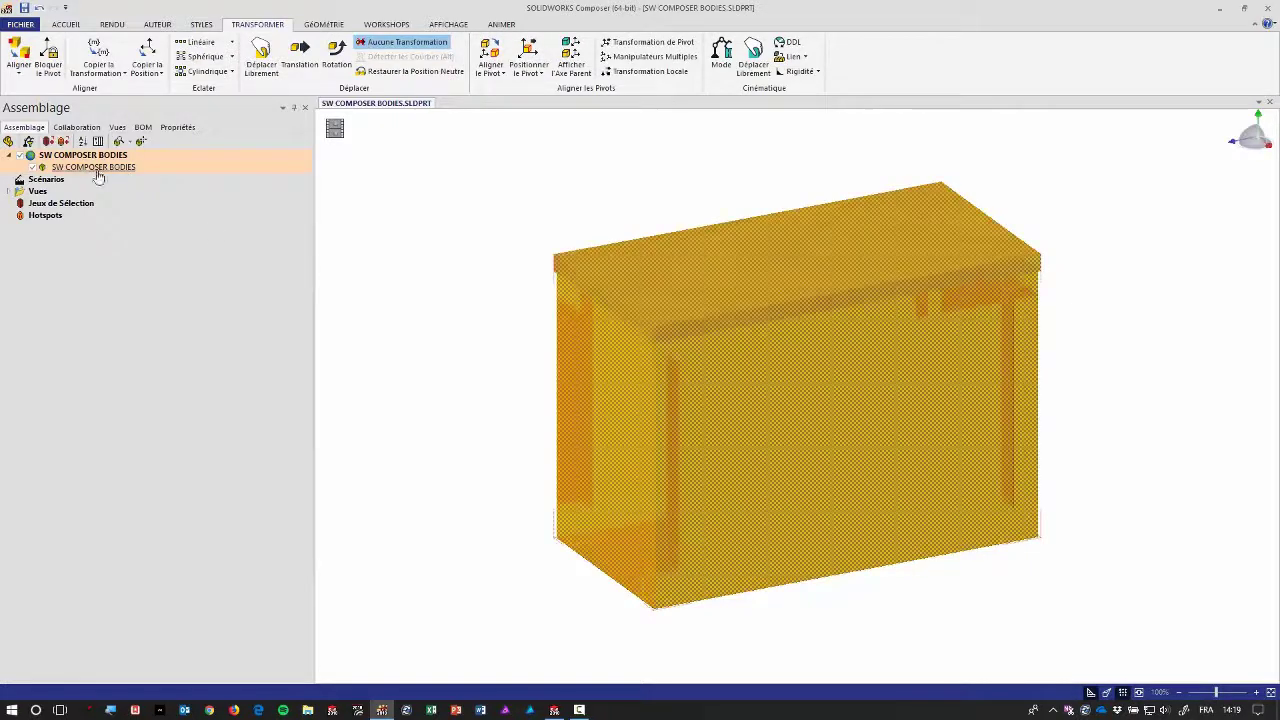
click(552, 190)
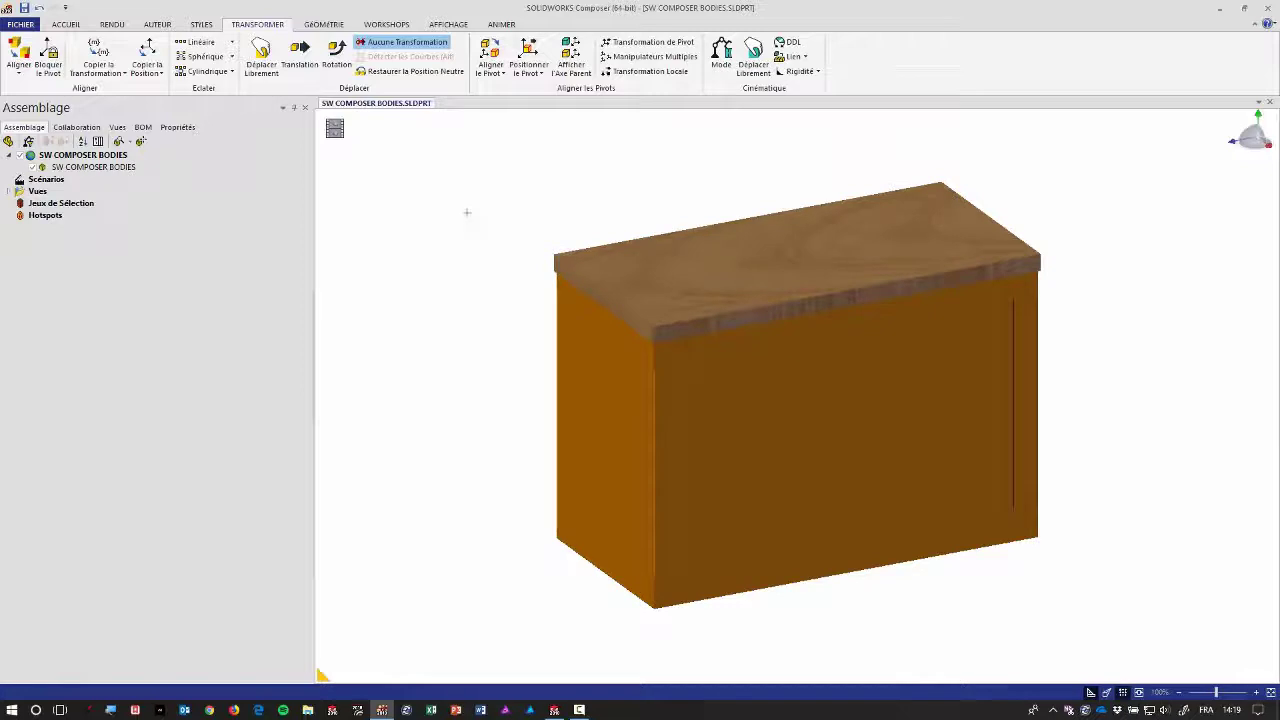
click(1268, 104)
- Reopen SW COMPOSER BODIES.SLDPRT with the Personnalisé profile and 'Fusionner le fichier en un acteur par part' unchecked
click(20, 24)
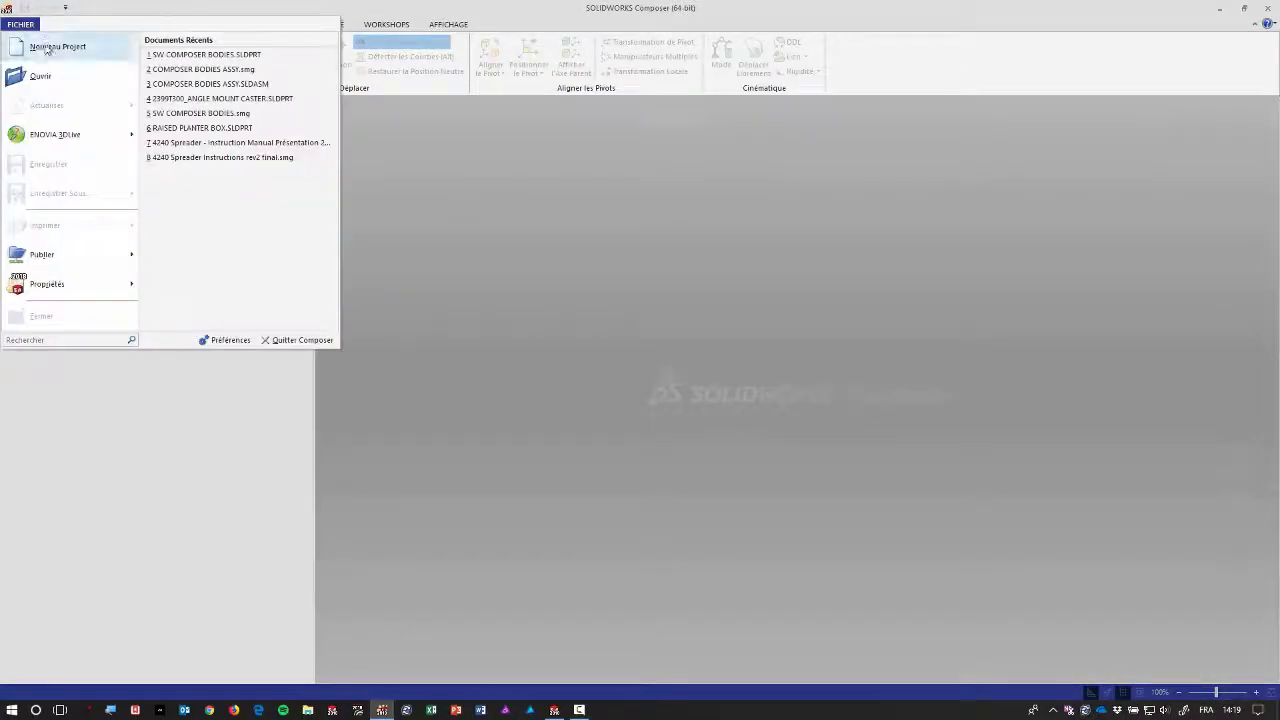
click(40, 76)
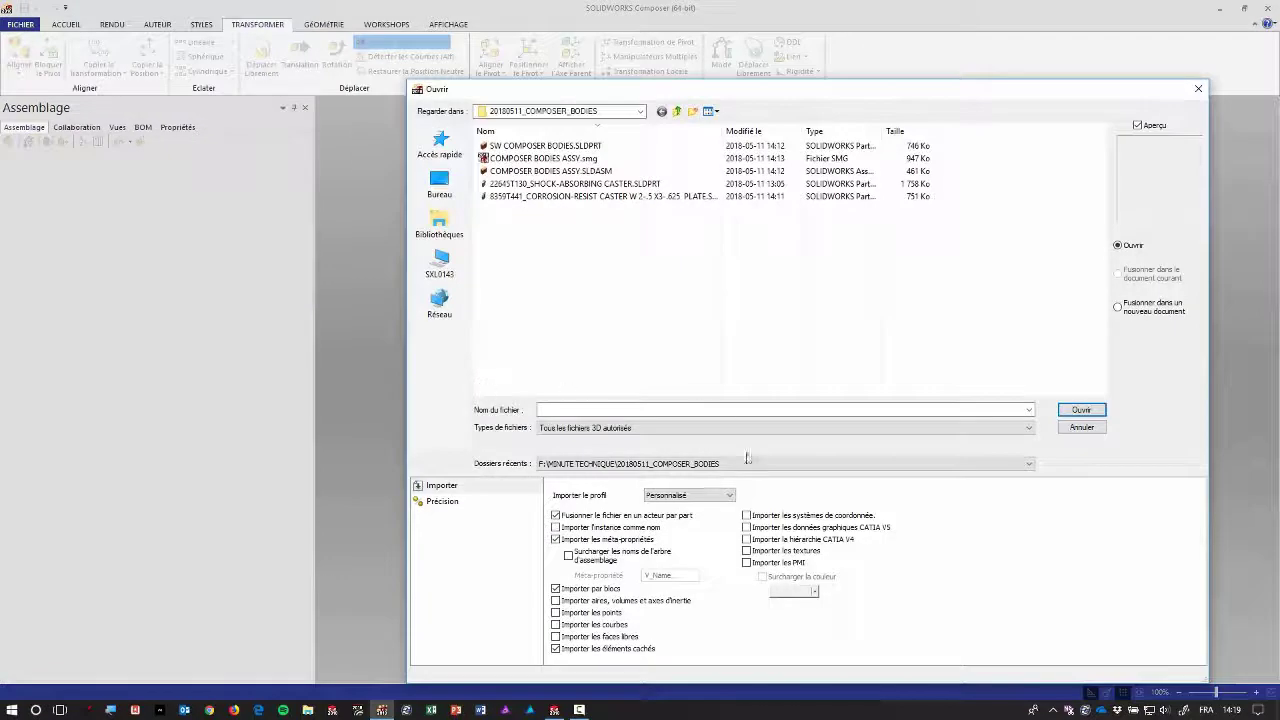
click(654, 463)
click(640, 471)
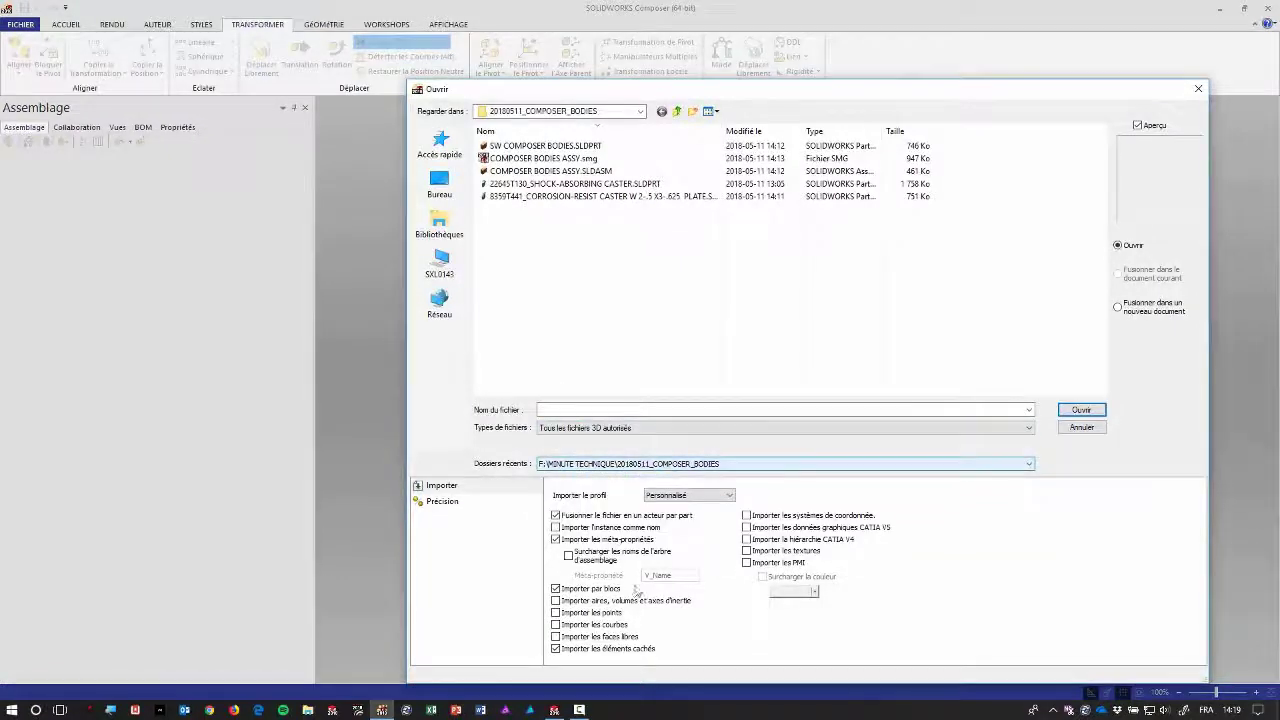
click(700, 495)
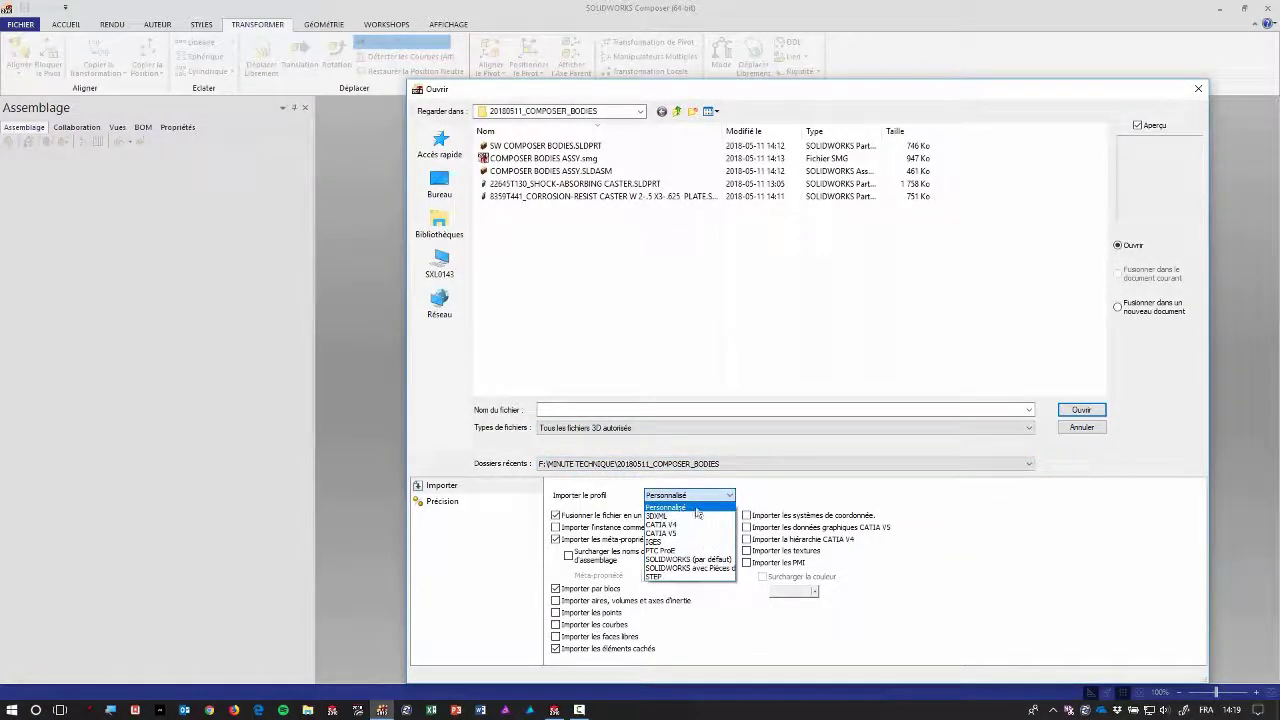
click(568, 294)
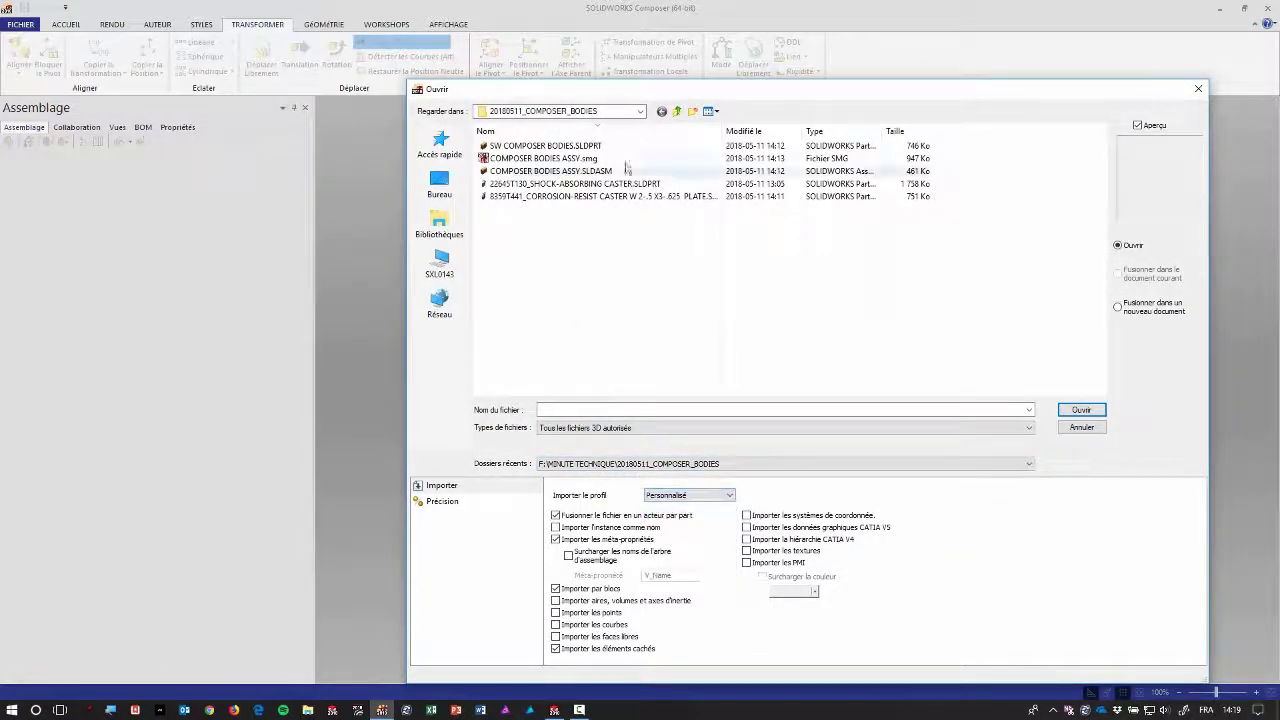
click(552, 147)
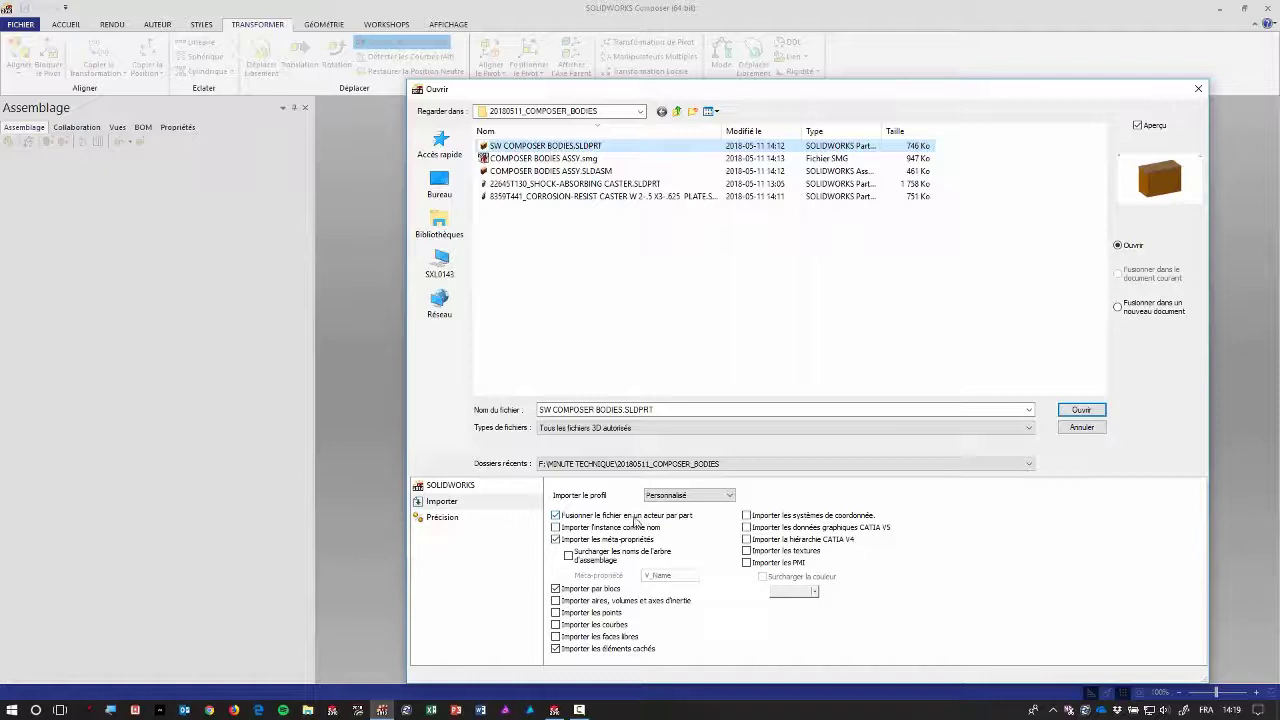
click(636, 521)
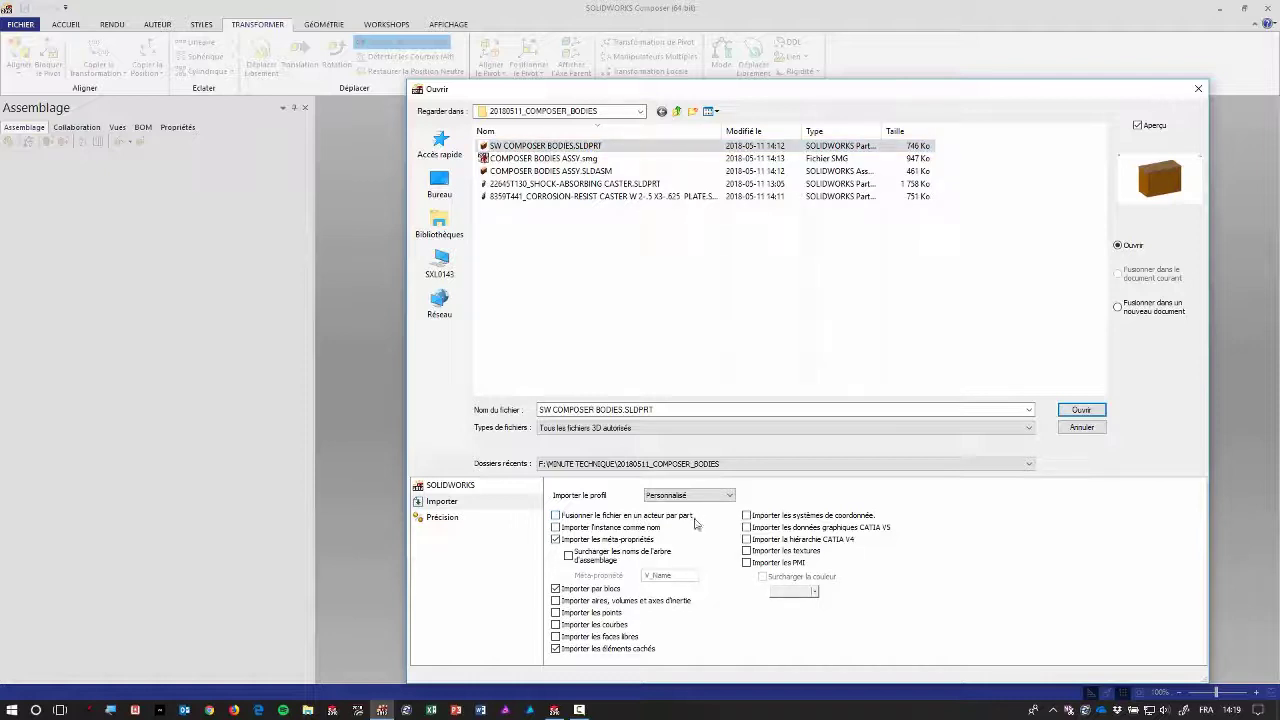
click(1082, 410)
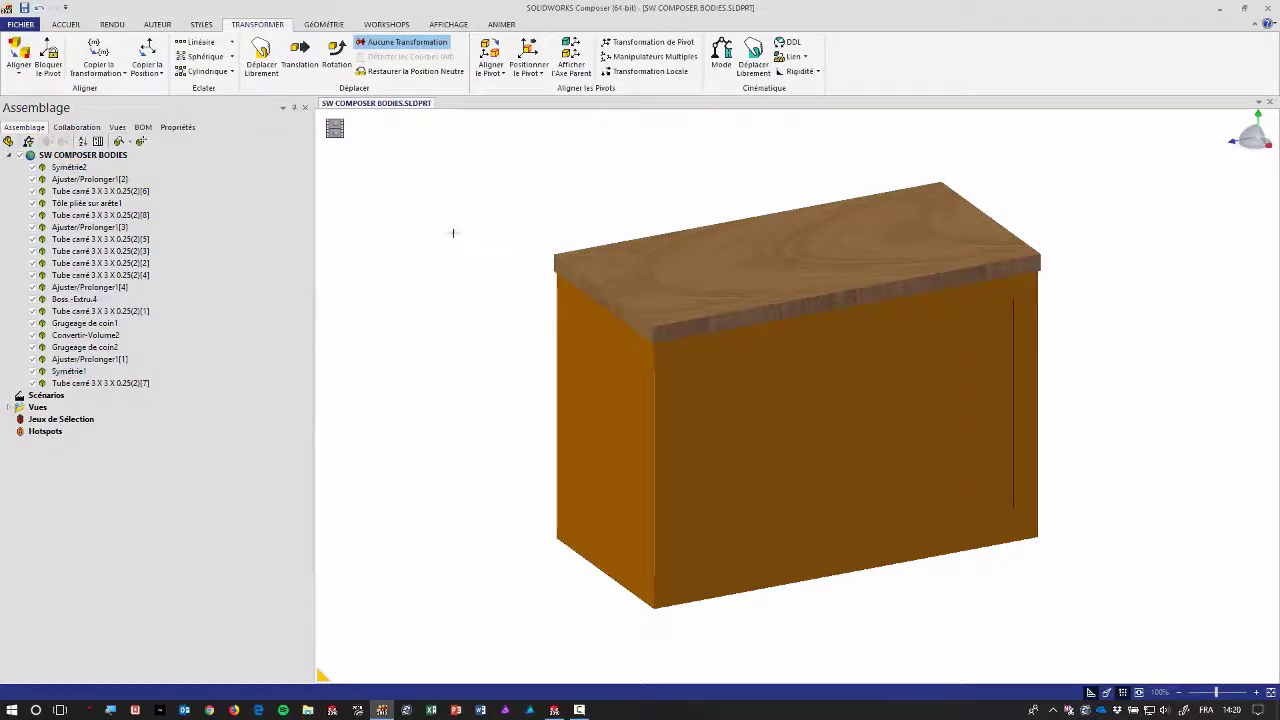
- Switch the rendering mode to Technique Plat (flat technical)
click(201, 25)
click(111, 24)
click(19, 58)
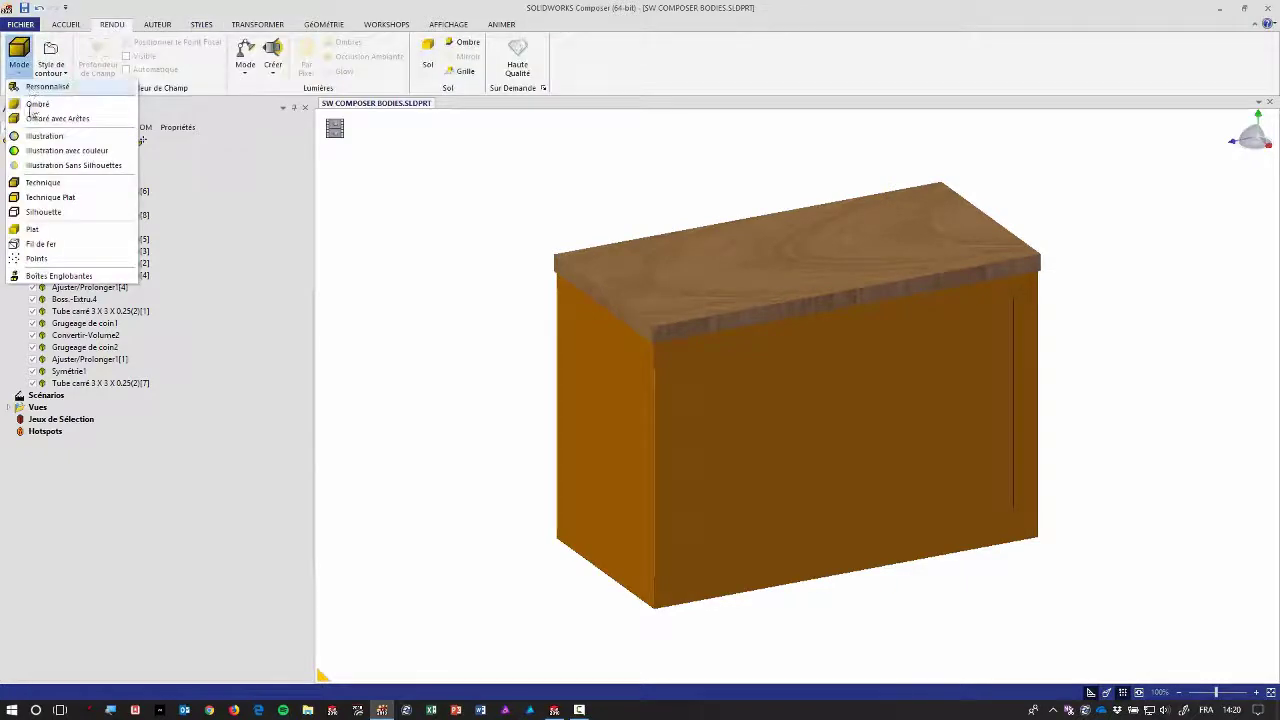
click(47, 199)
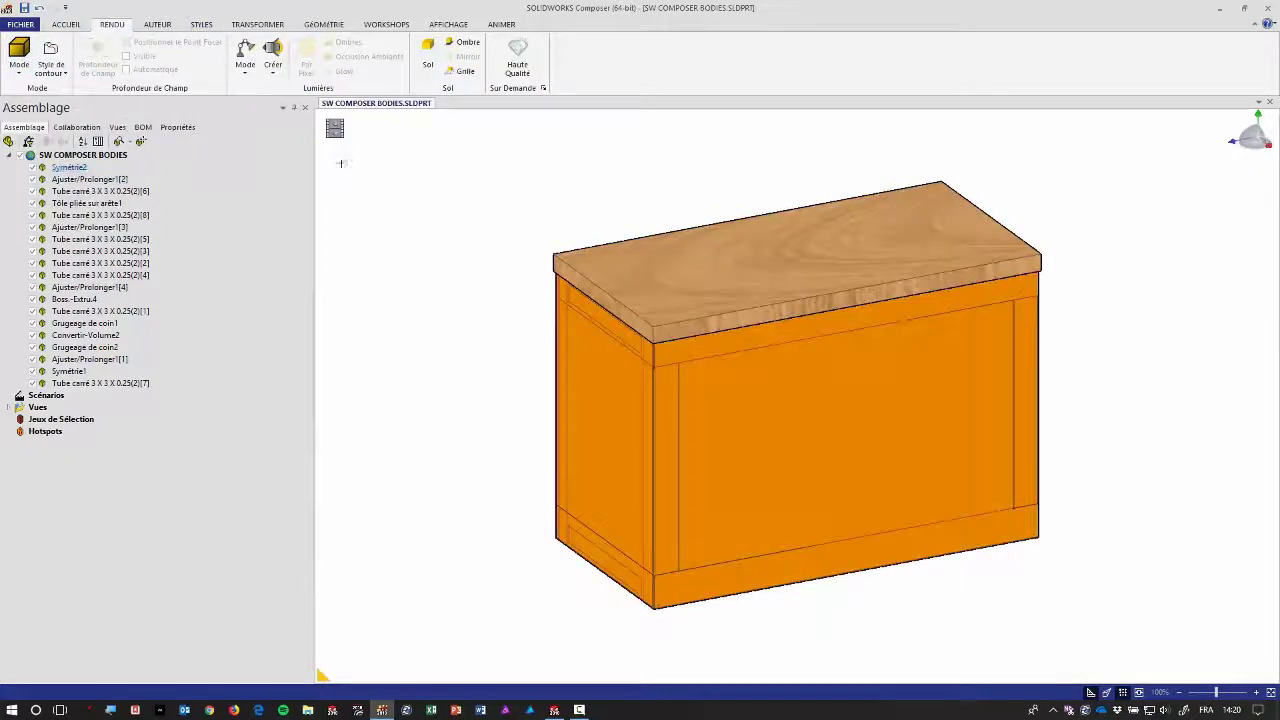
- Select all bodies, explode them spherically, and zoom to fit the exploded cabinet
key(ctrl+a)
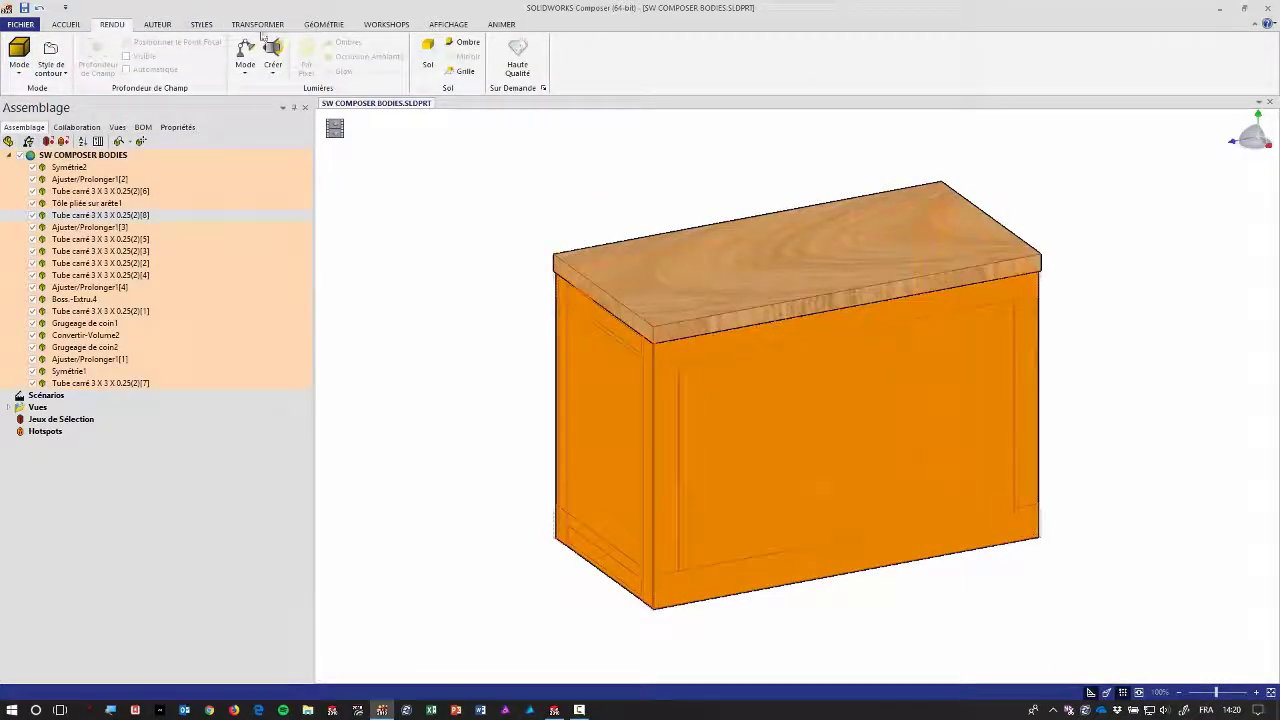
click(257, 24)
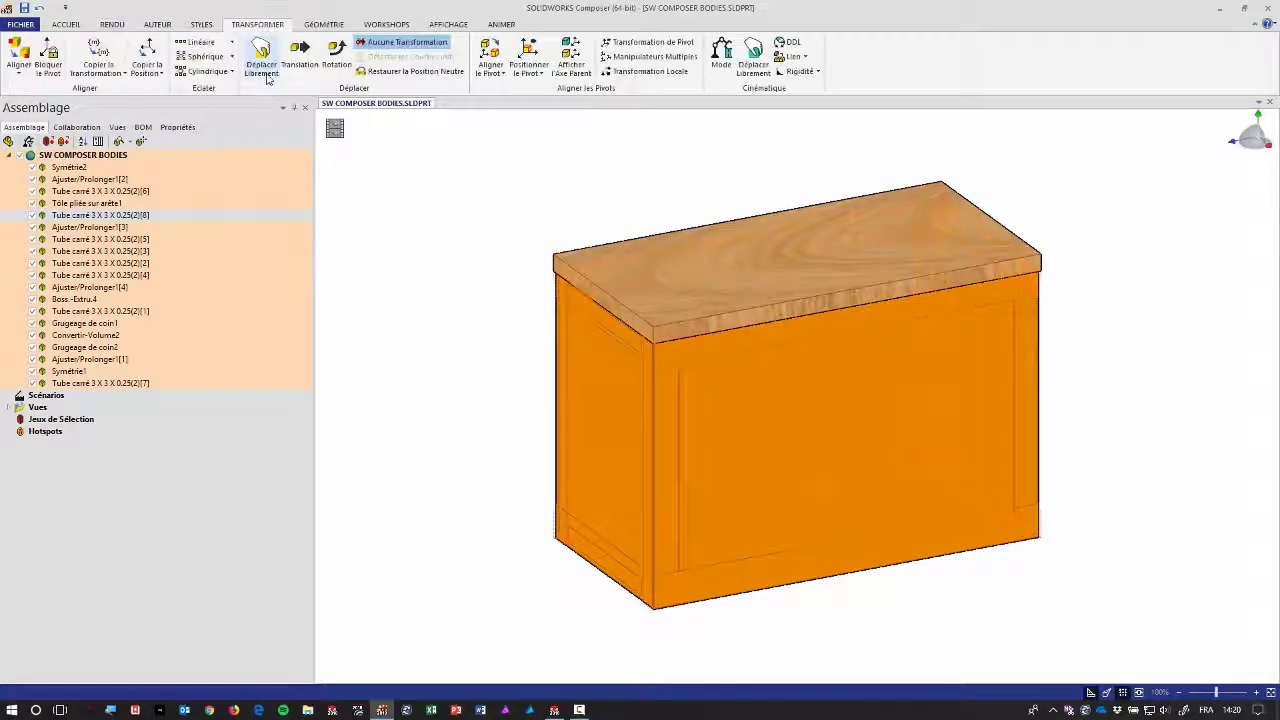
click(201, 56)
drag(801, 394, 1184, 474)
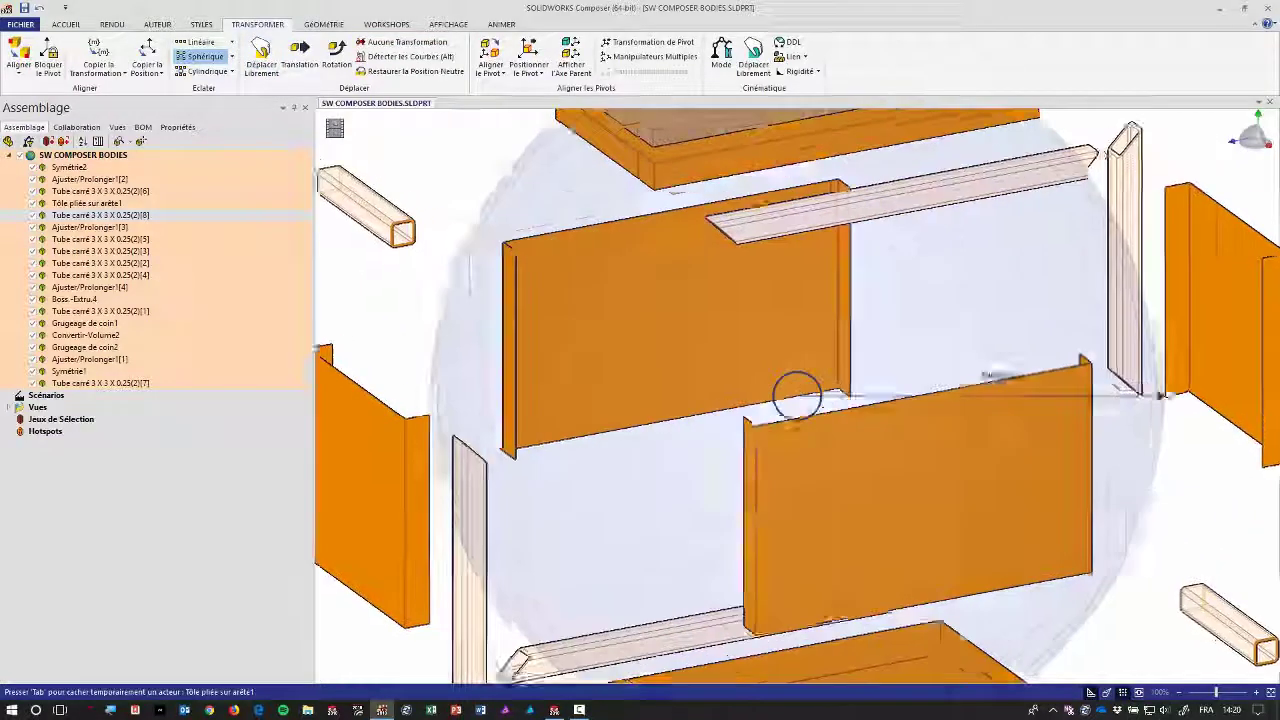
key(f)
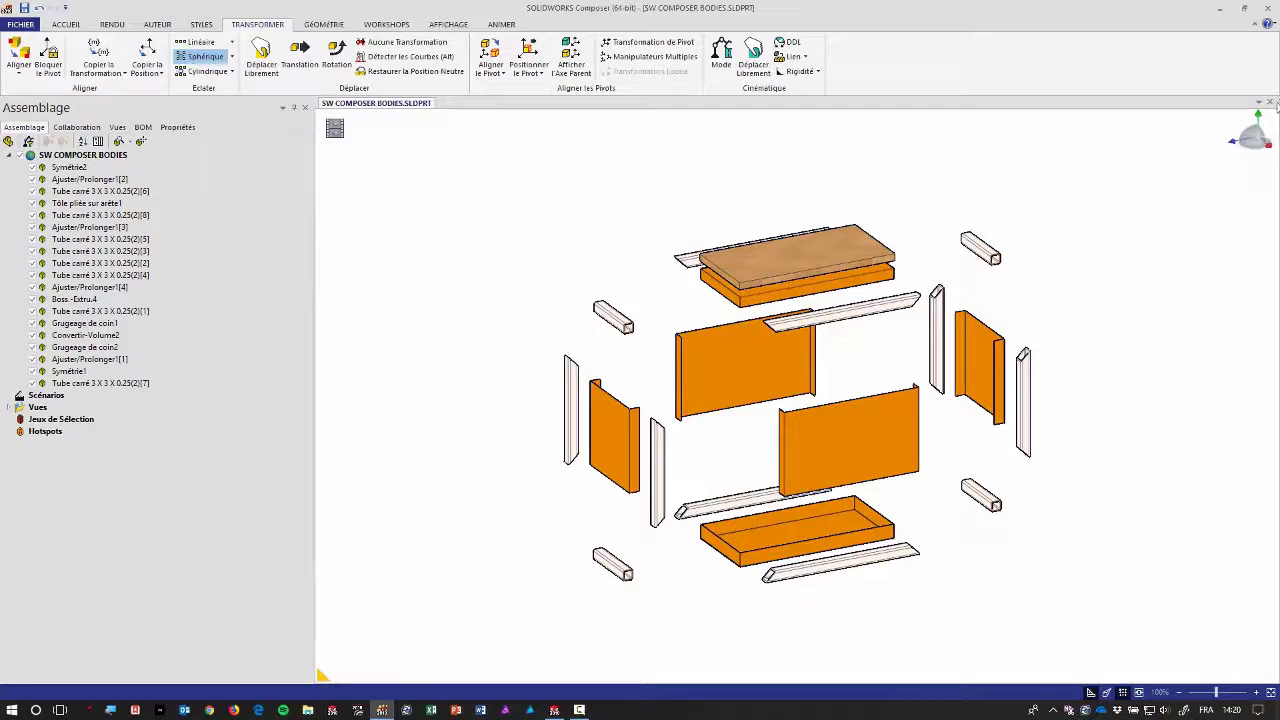
- Close the exploded cabinet without saving it as SMG, then switch to SOLIDWORKS Premium
click(1269, 102)
click(690, 385)
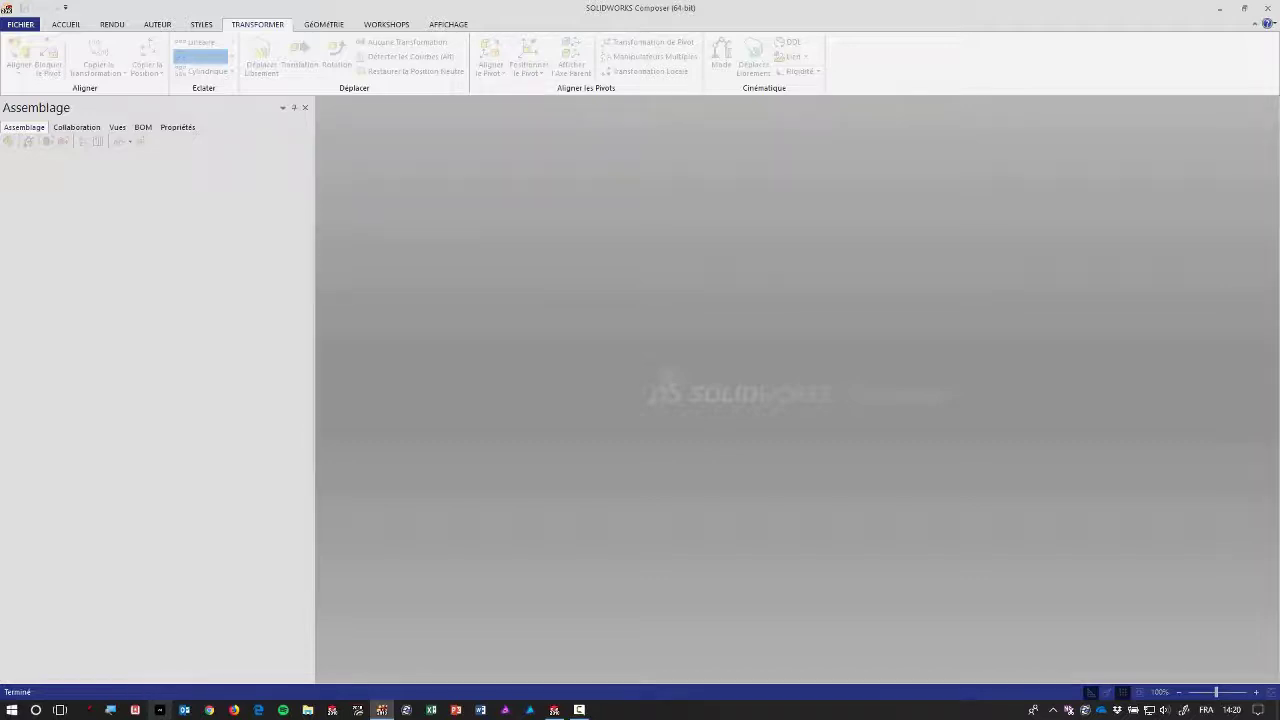
key(alt+Tab)
key(alt+Tab)
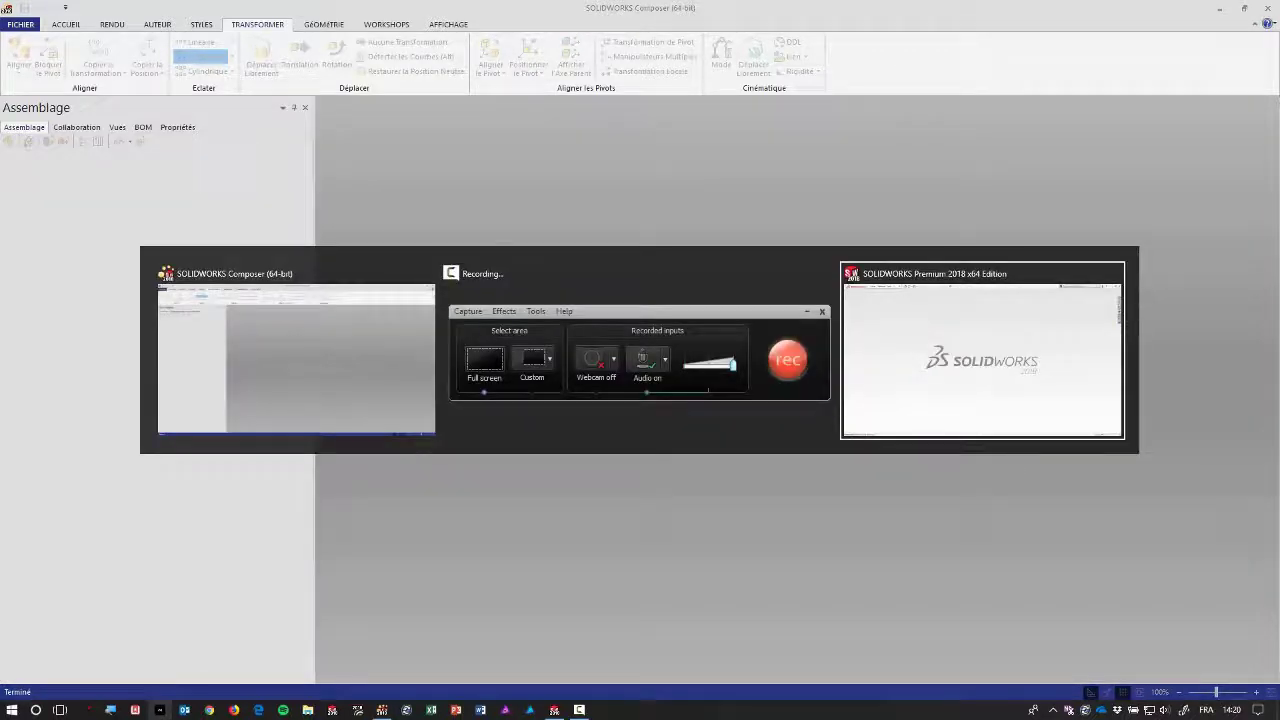
- Open the COMPOSER BODIES ASSY.SLDASM cabinet assembly
click(133, 10)
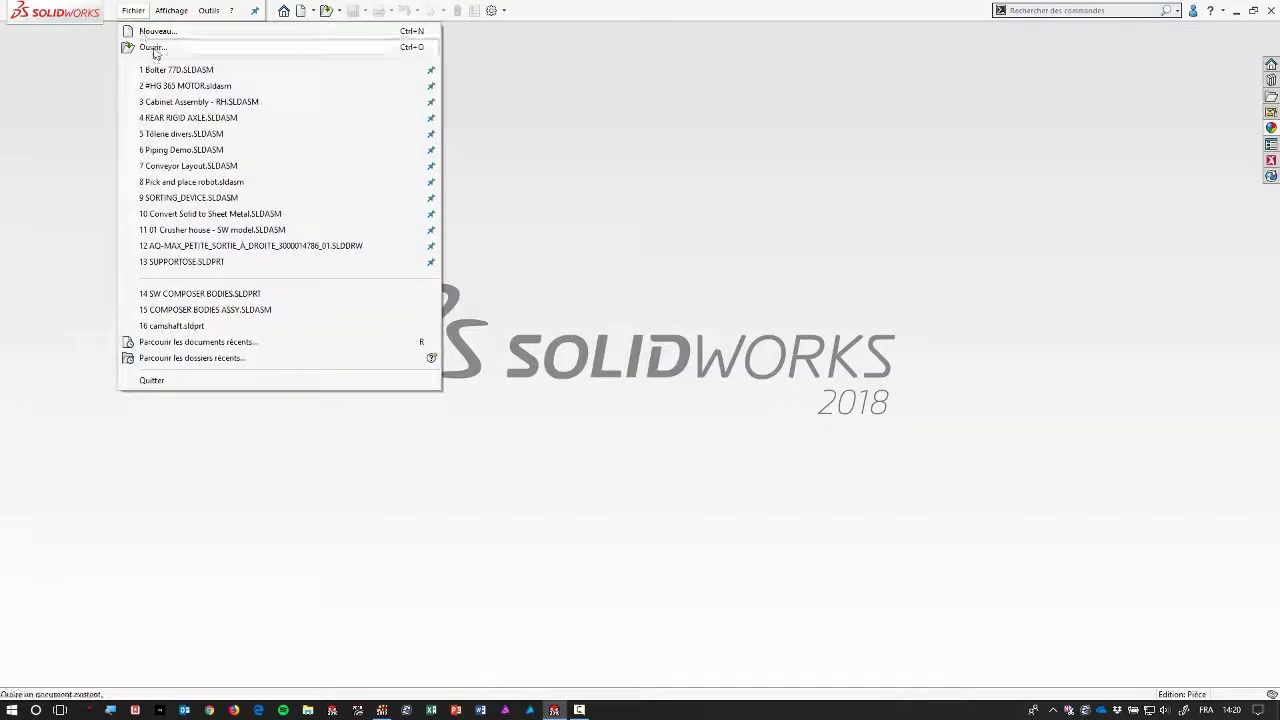
click(150, 46)
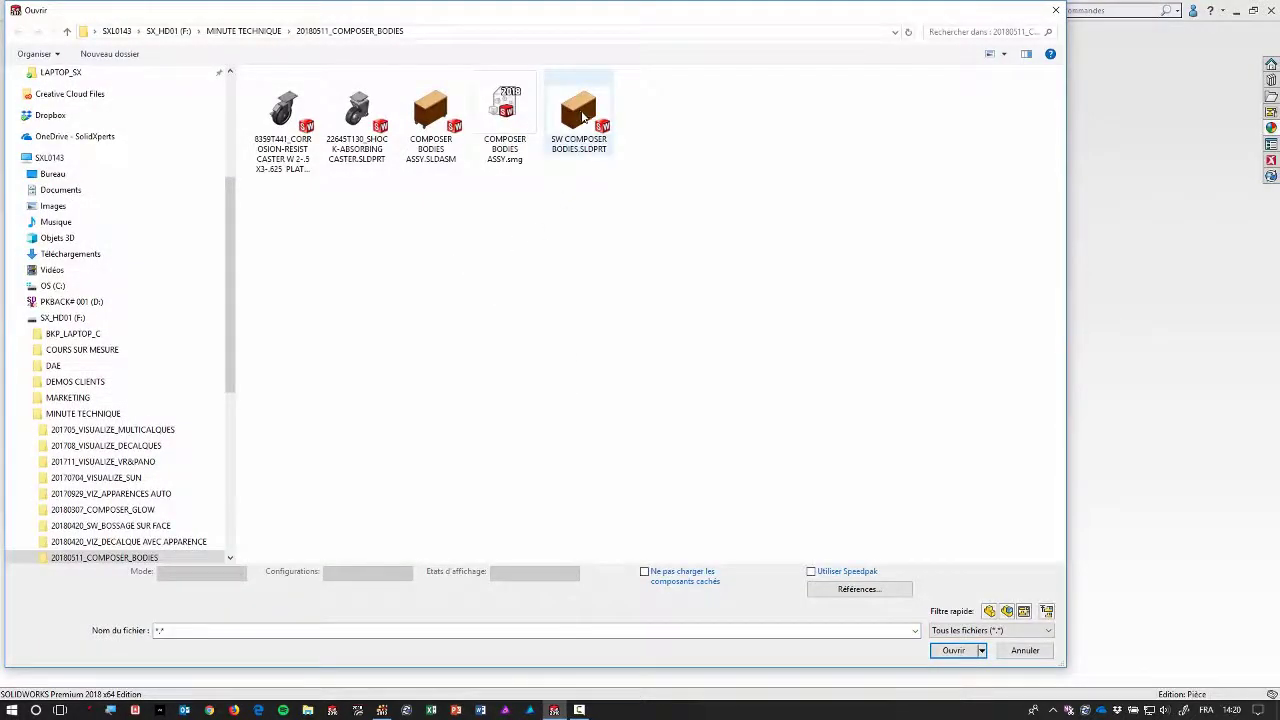
click(440, 122)
click(955, 652)
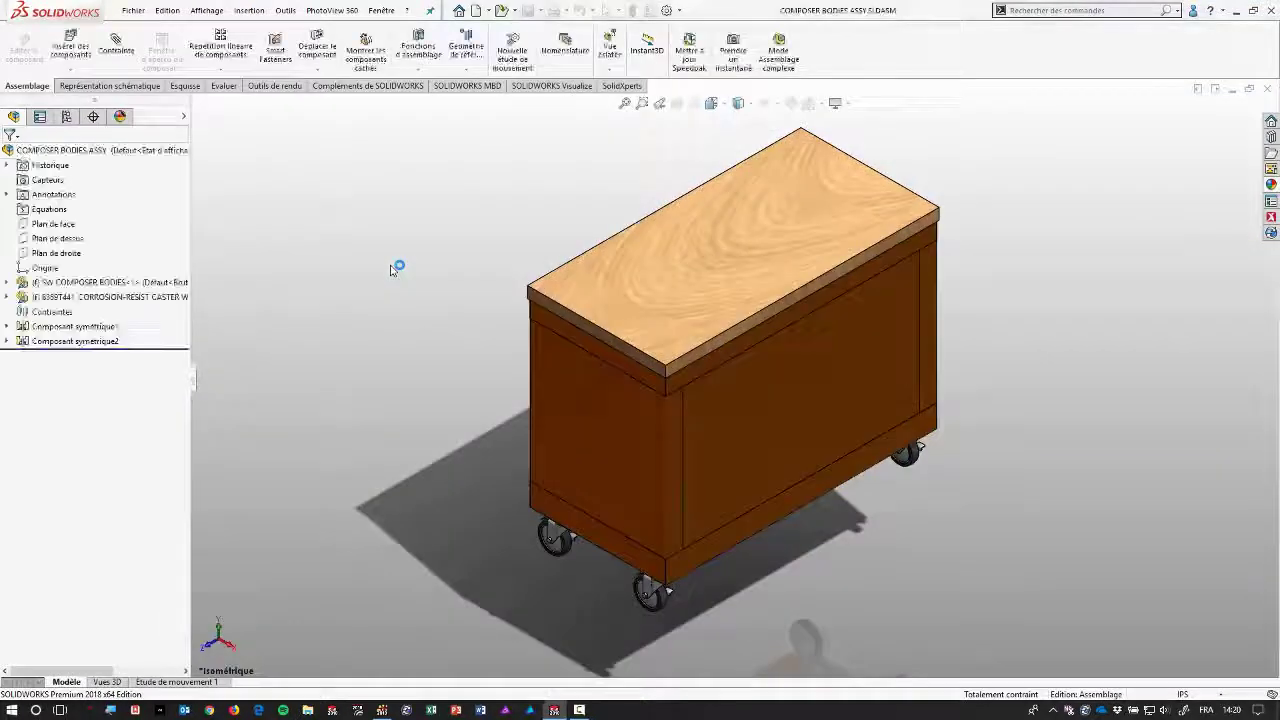
- Enable the SOLIDWORKS Composer add-in in the Tools Add-ins list
click(286, 11)
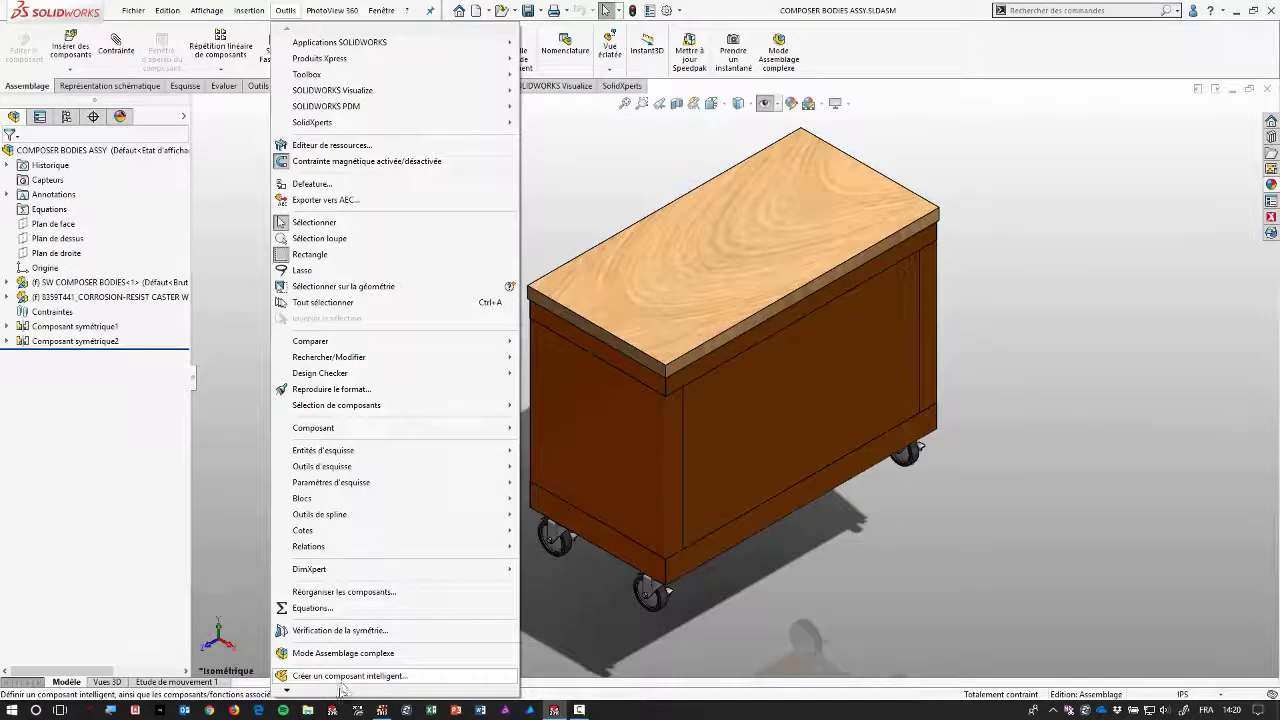
scroll(338, 625, down, 1)
scroll(340, 640, down, 3)
scroll(343, 657, down, 2)
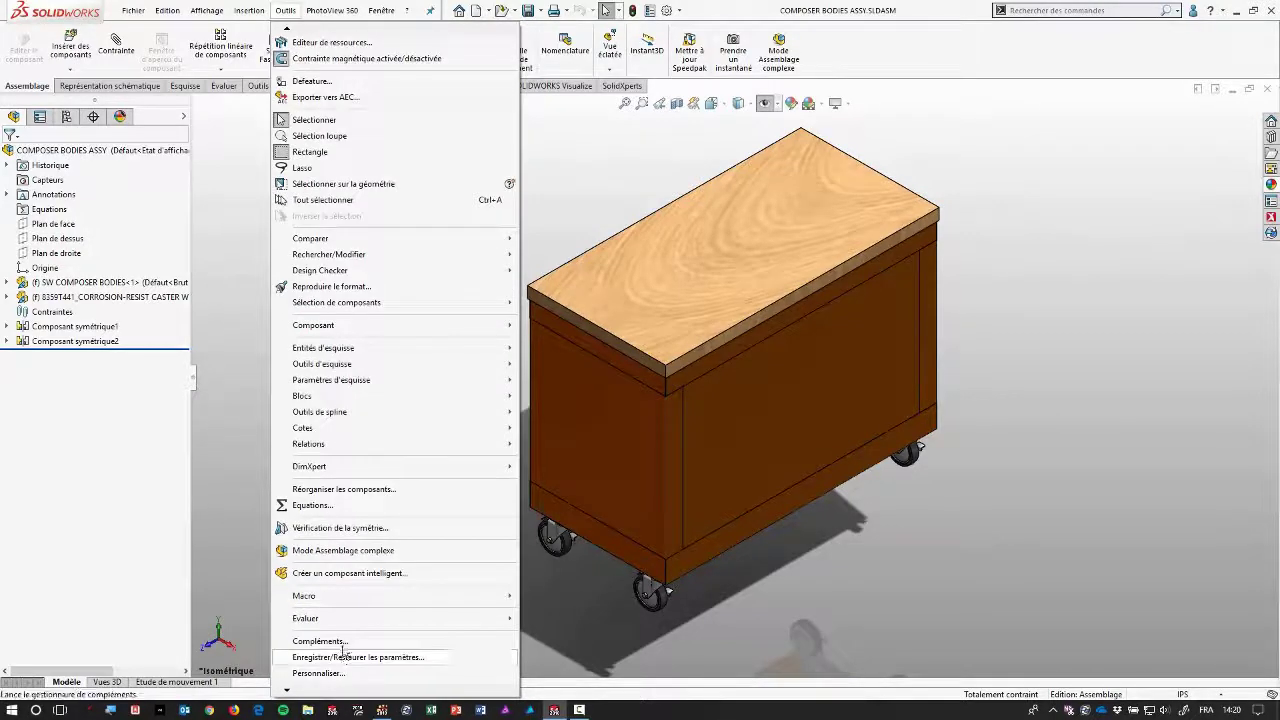
click(325, 641)
scroll(594, 238, down, 4)
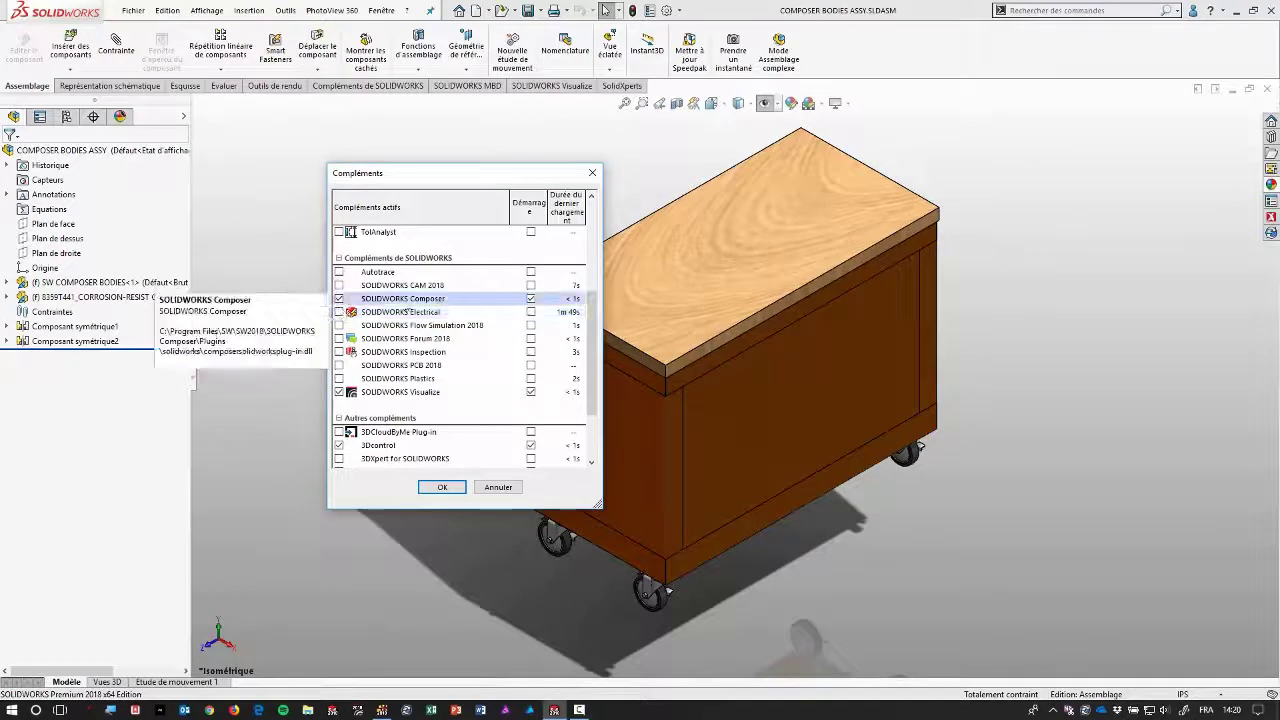
key(Return)
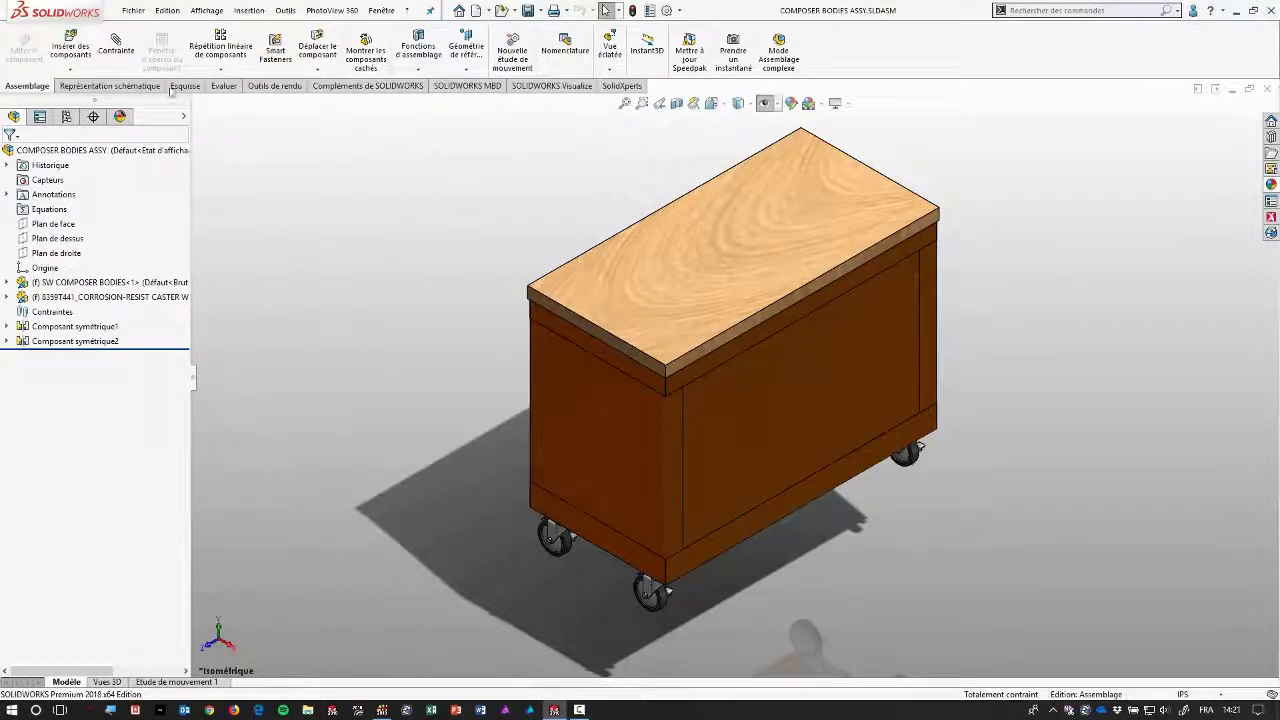
click(133, 10)
- Save the assembly as SOLIDWORKS Composer (*.smg) with the import-as-bodies export option checked
click(421, 263)
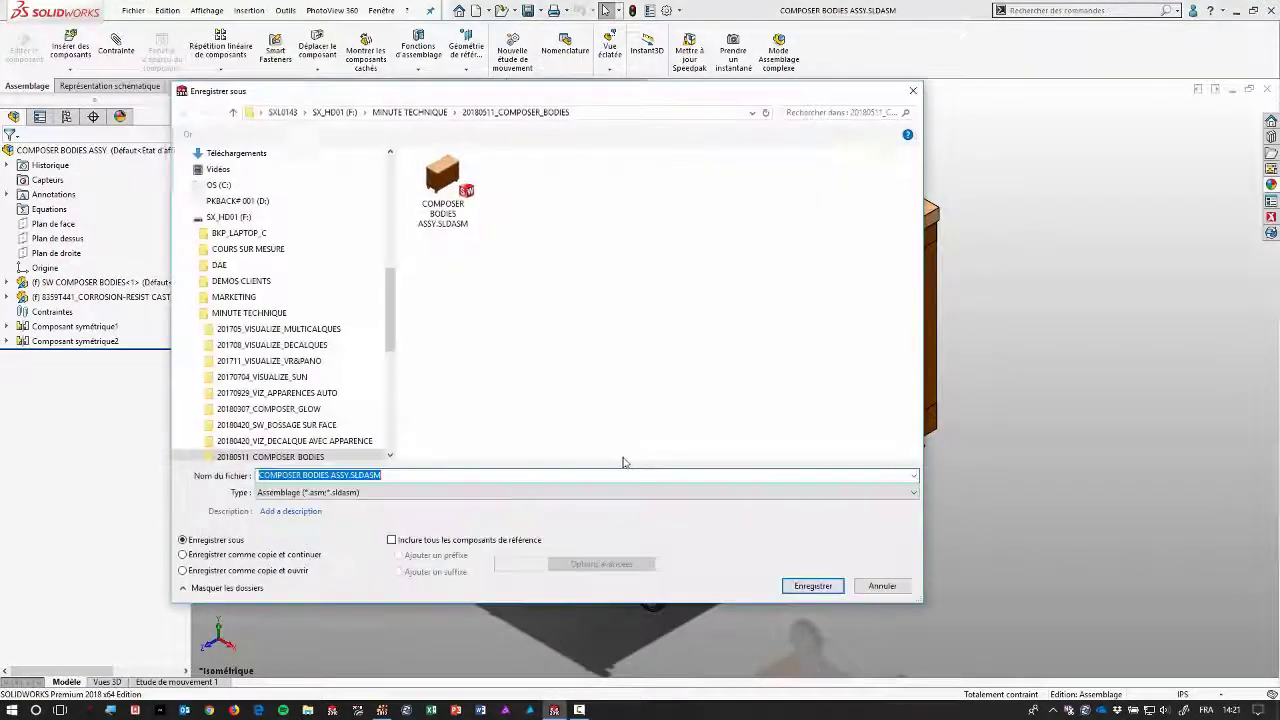
click(437, 492)
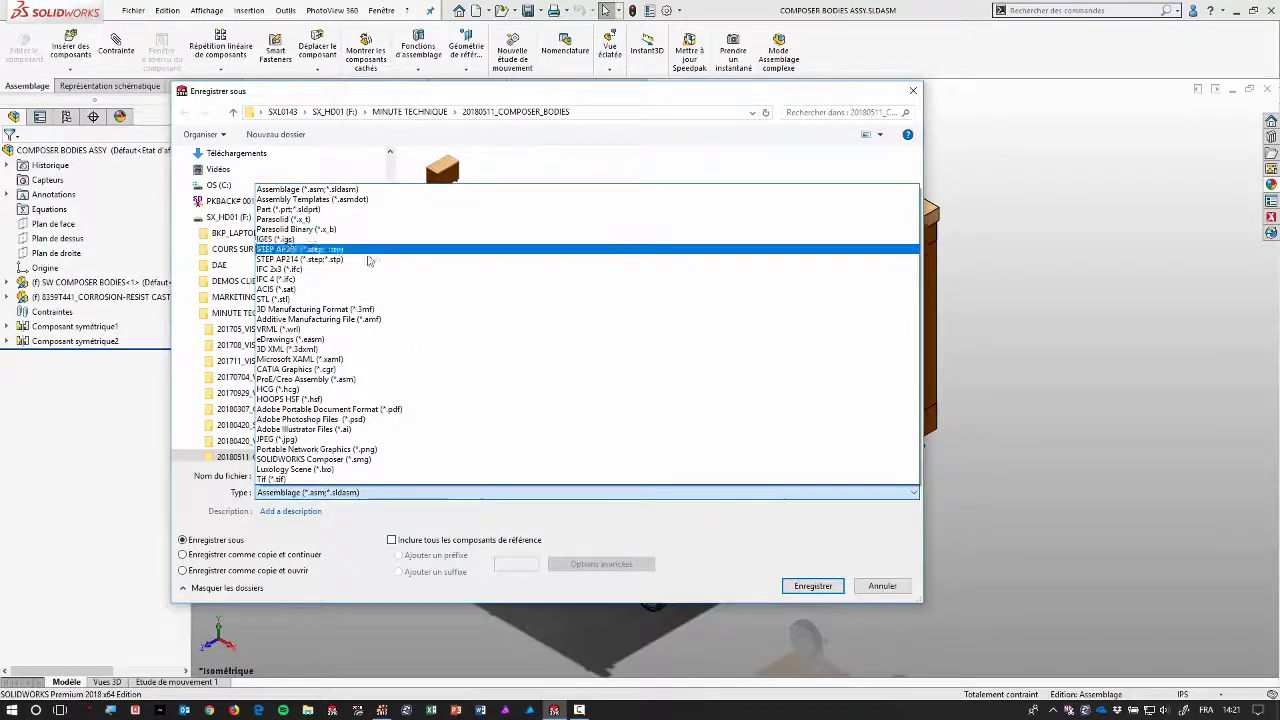
click(346, 459)
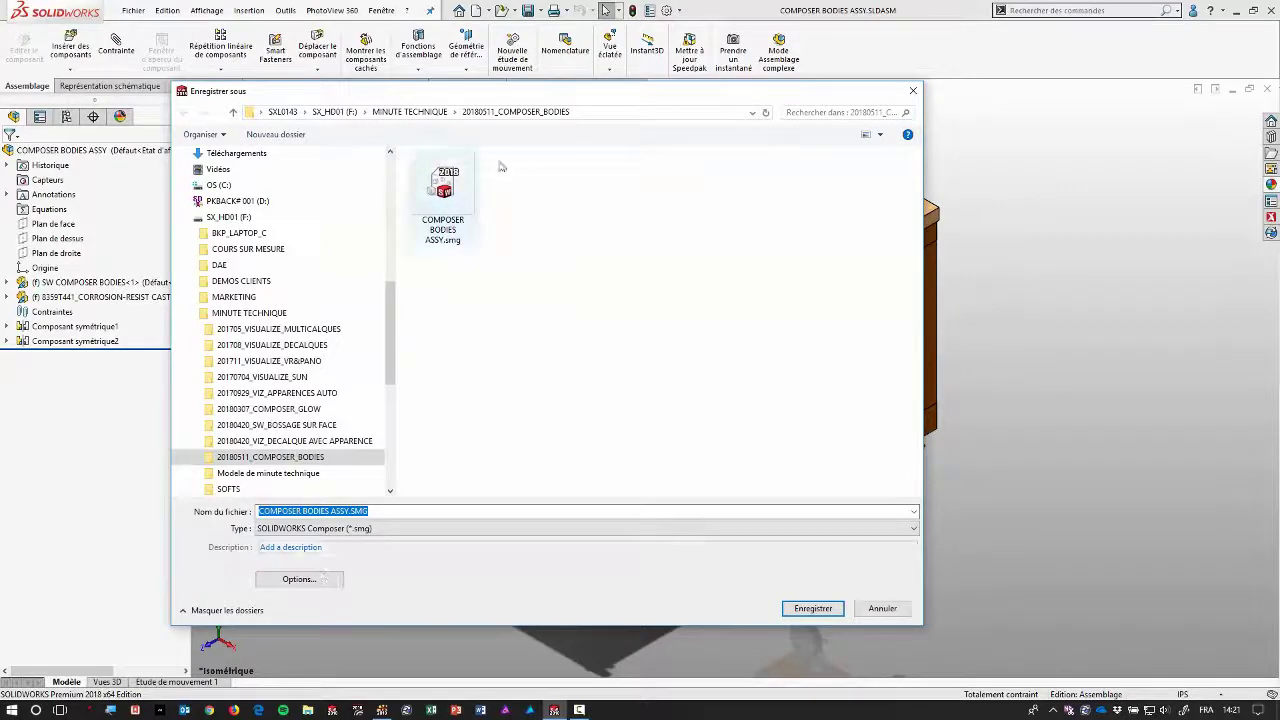
click(335, 584)
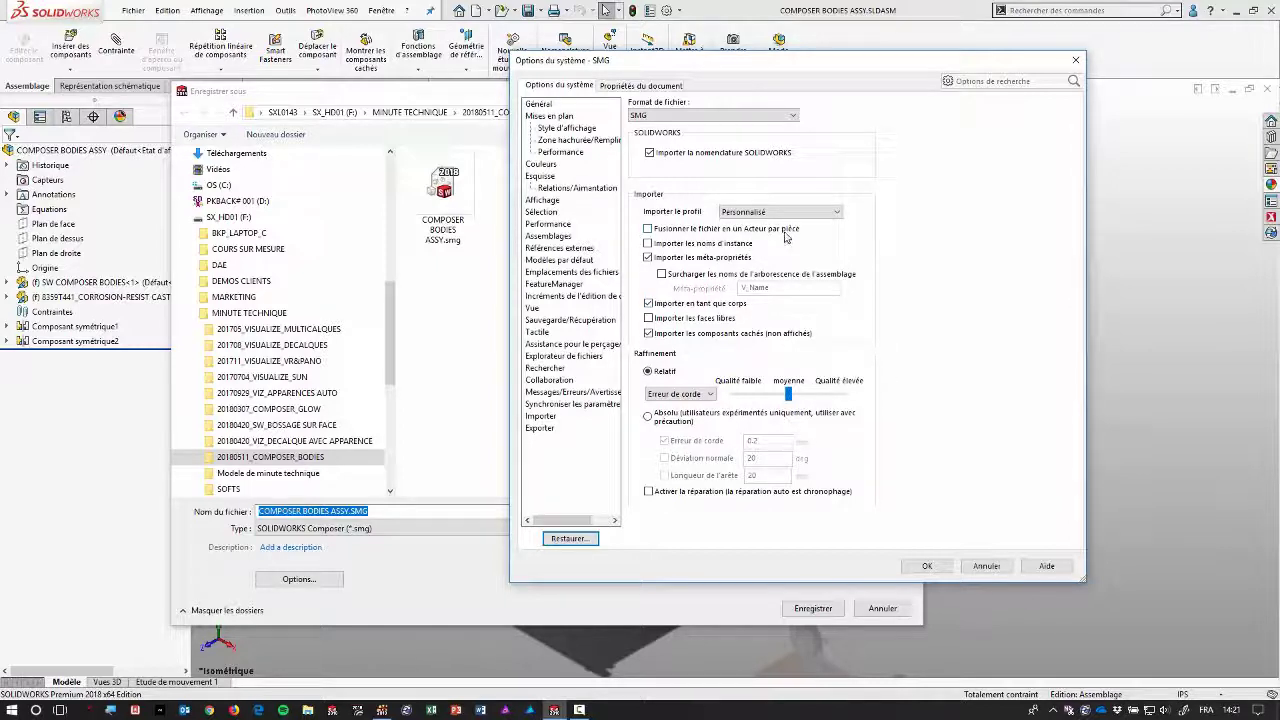
click(929, 566)
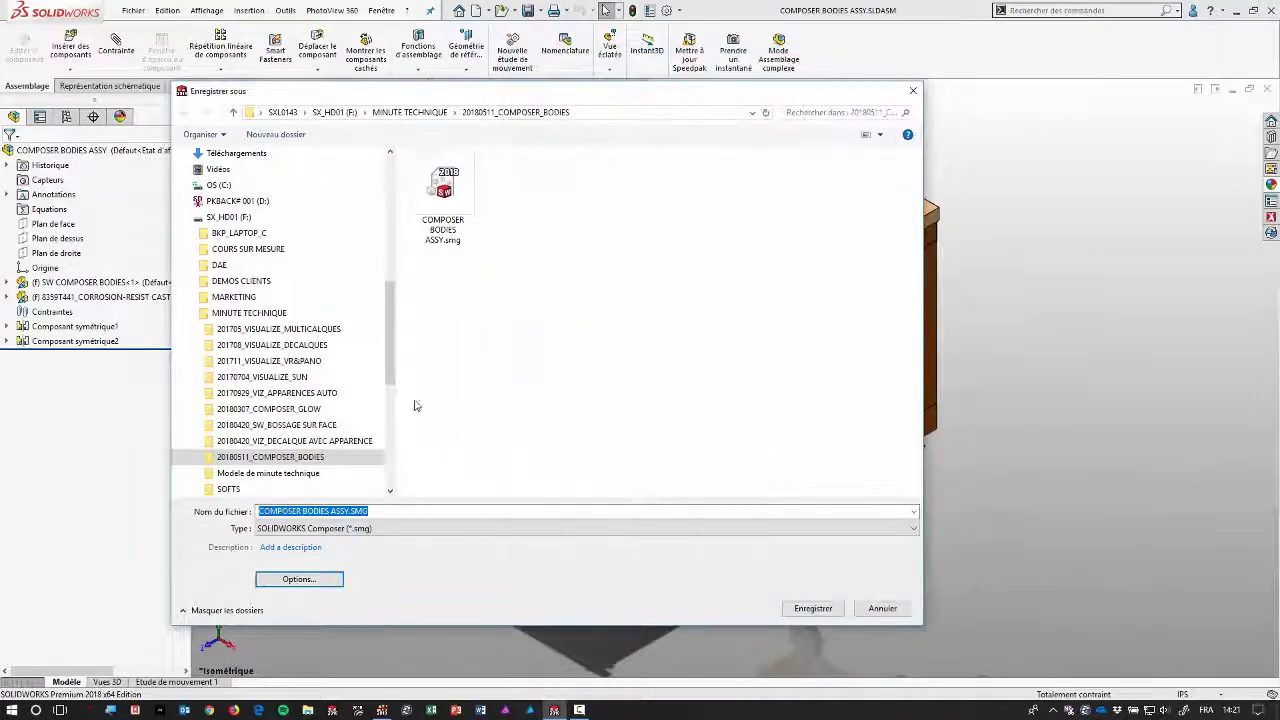
click(883, 609)
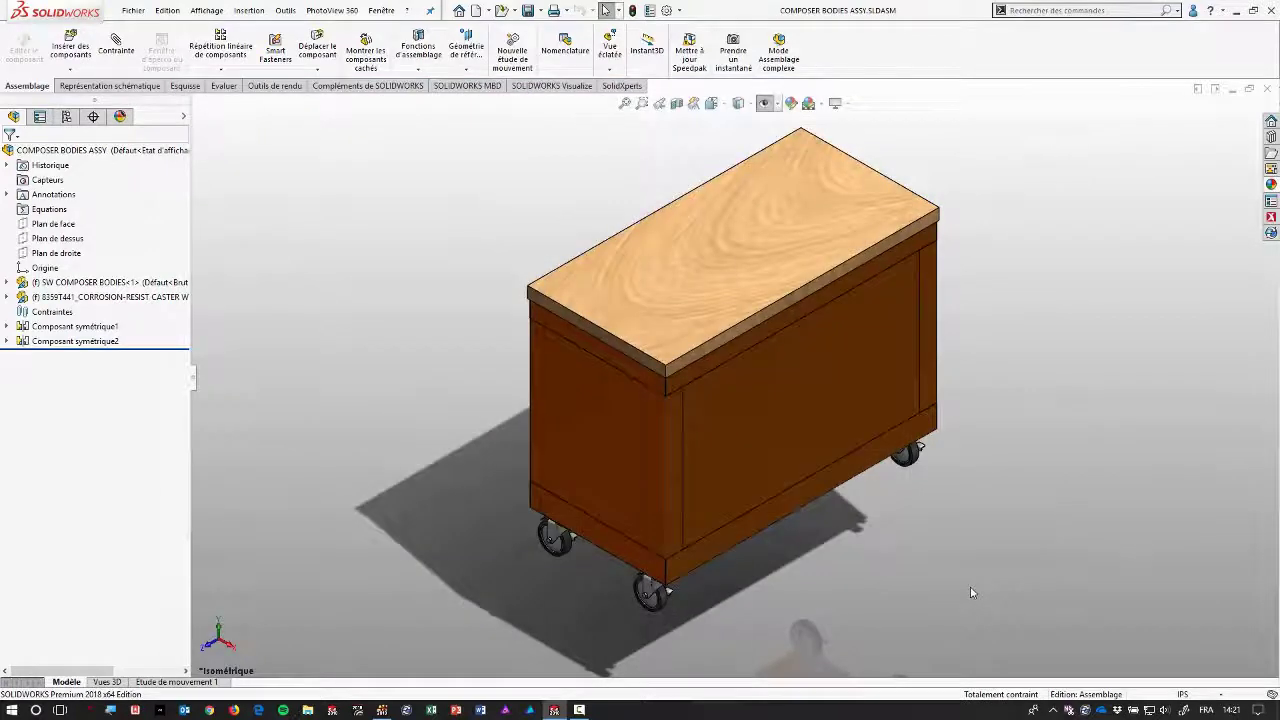
- Switch to SOLIDWORKS Composer and open COMPOSER BODIES ASSY.smg
key(alt+Tab)
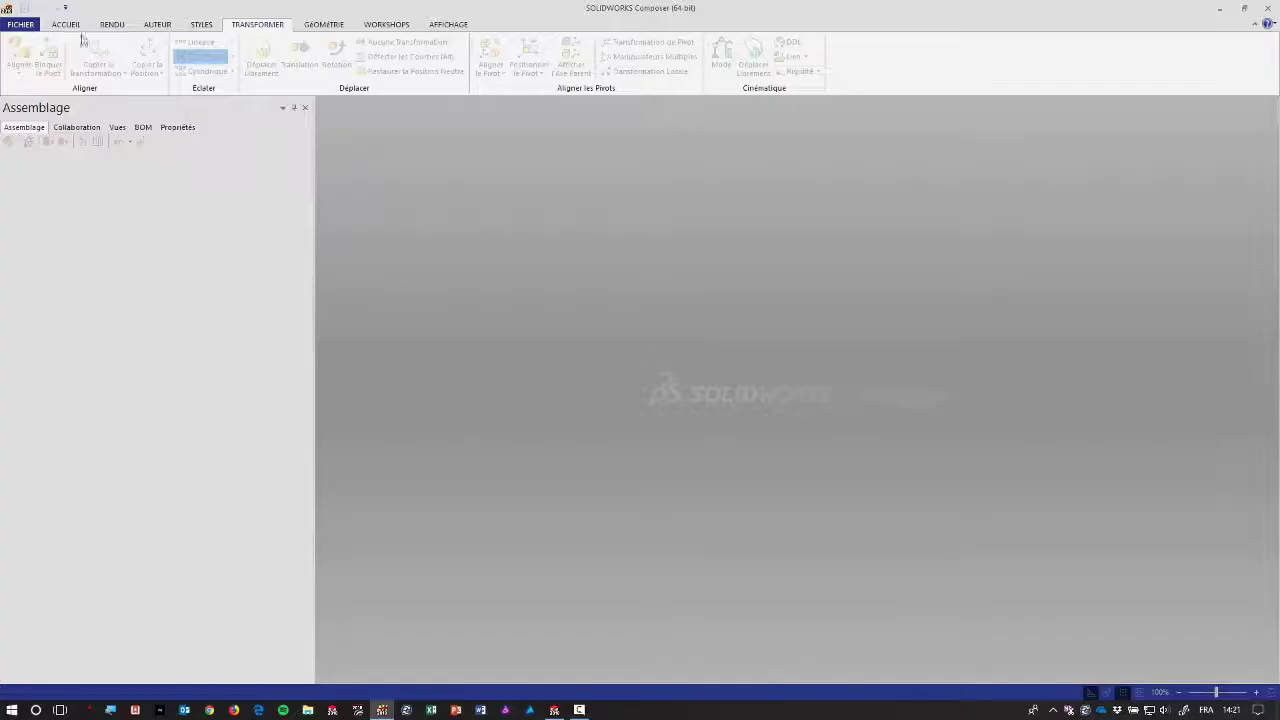
click(66, 24)
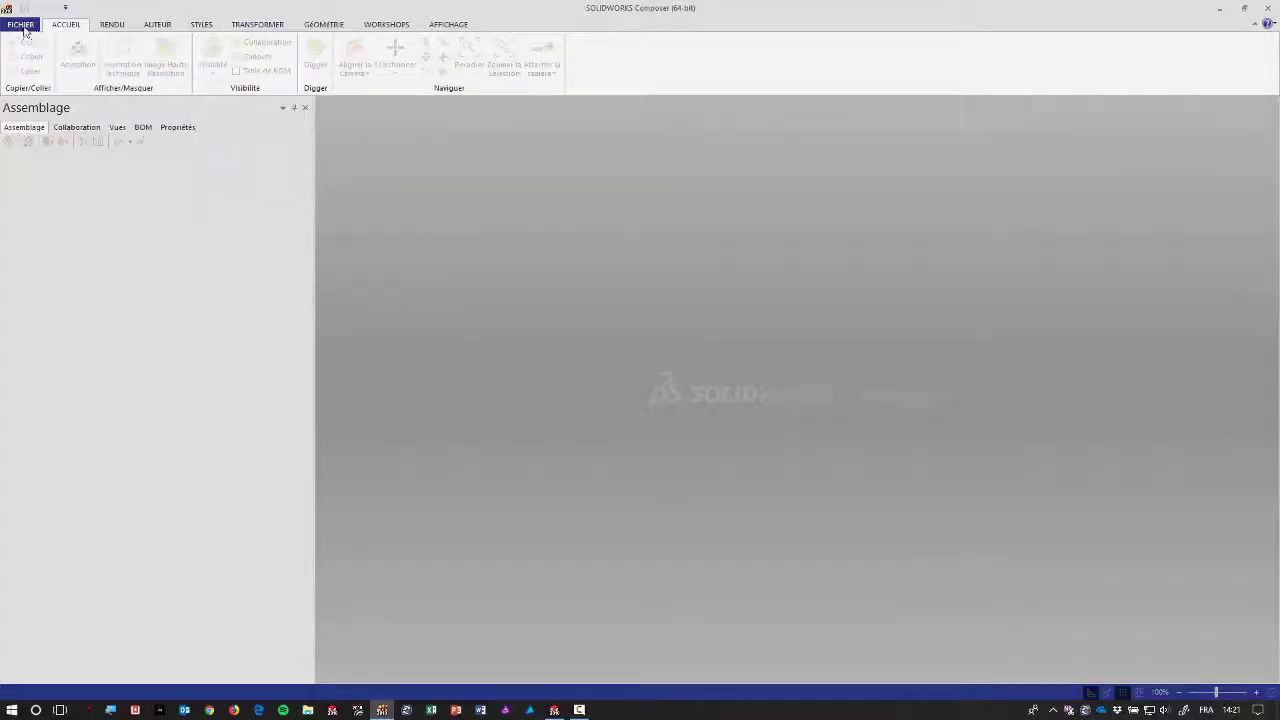
click(21, 24)
click(42, 78)
click(553, 159)
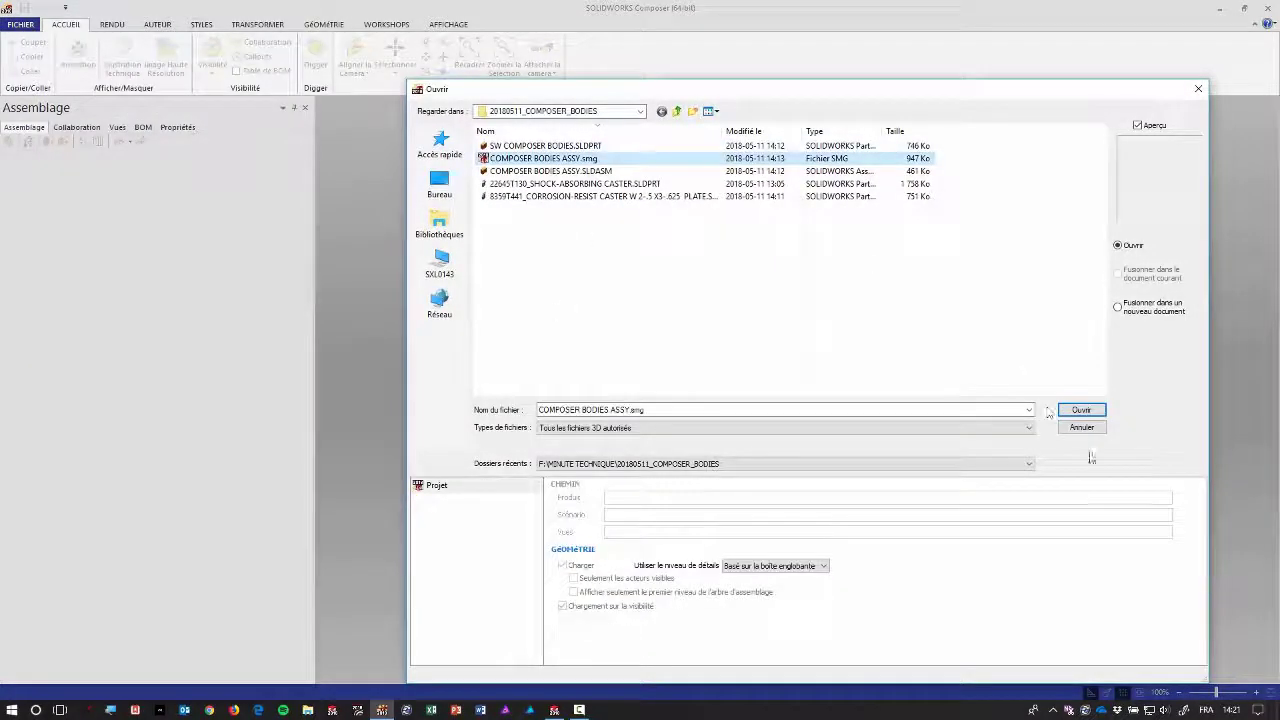
click(1082, 411)
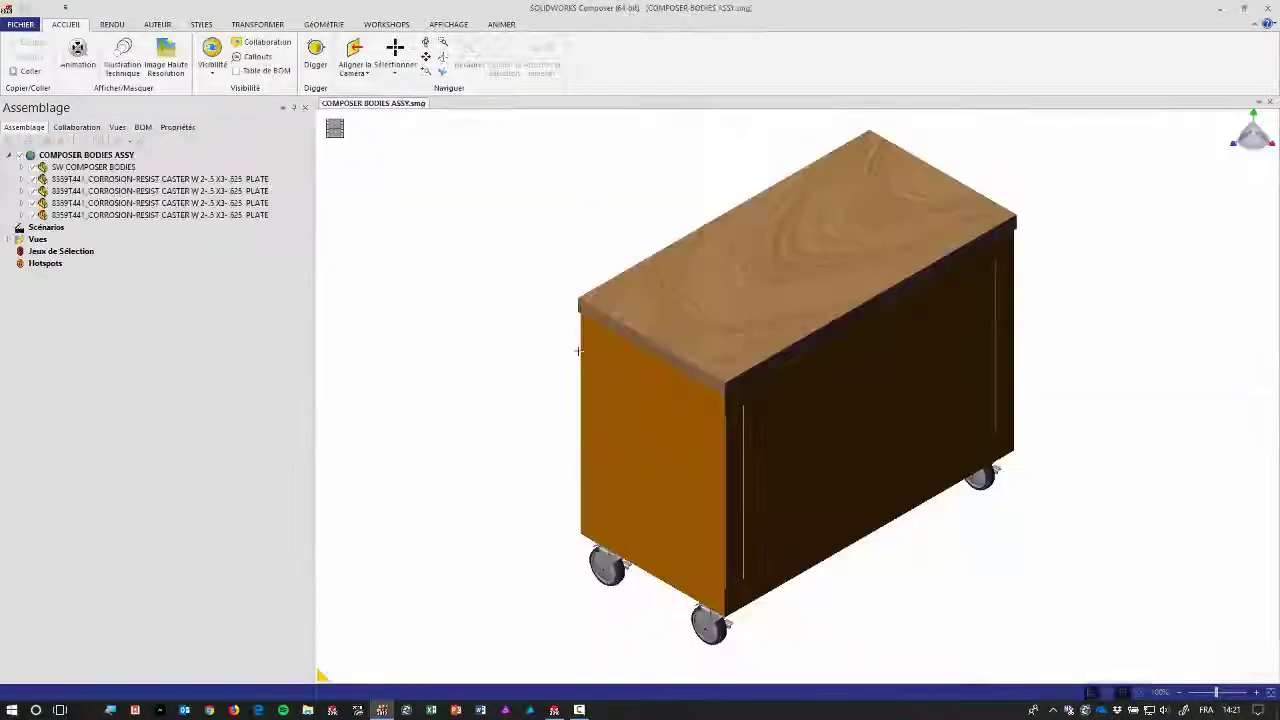
- Set Illustration rendering, expand the caster and SW COMPOSER BODIES nodes, and select all actors
click(113, 26)
click(19, 66)
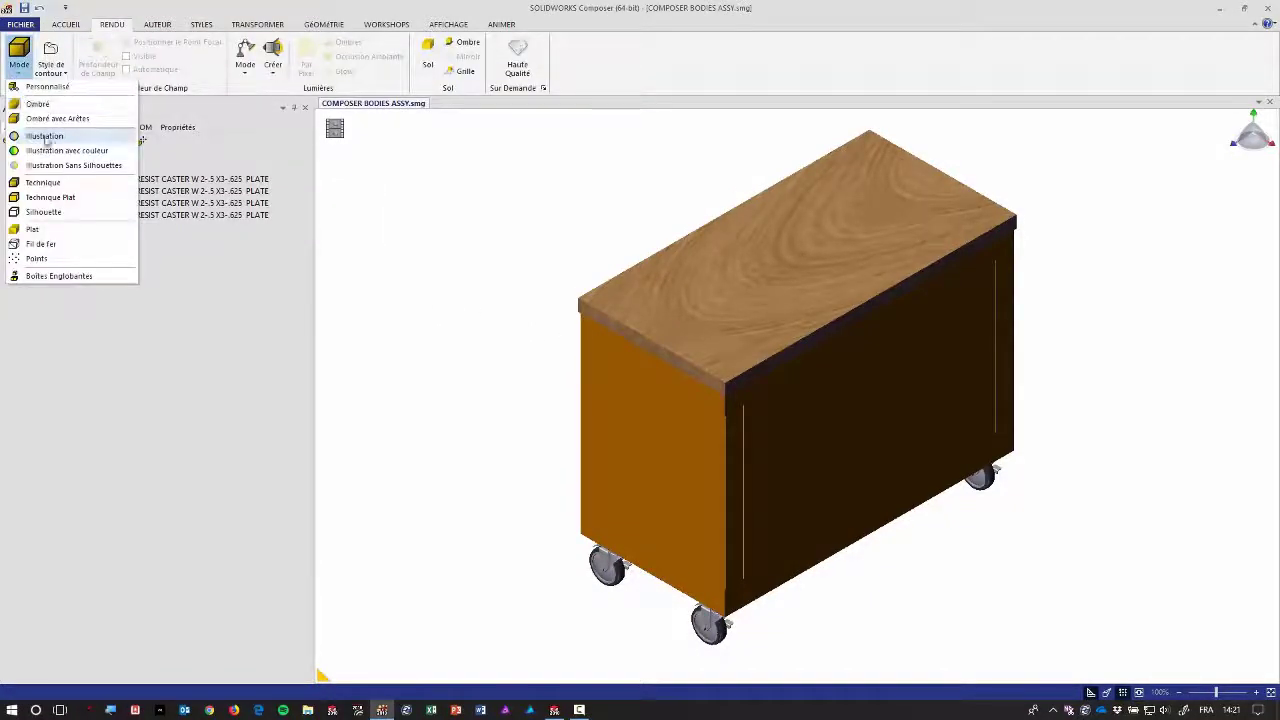
click(62, 196)
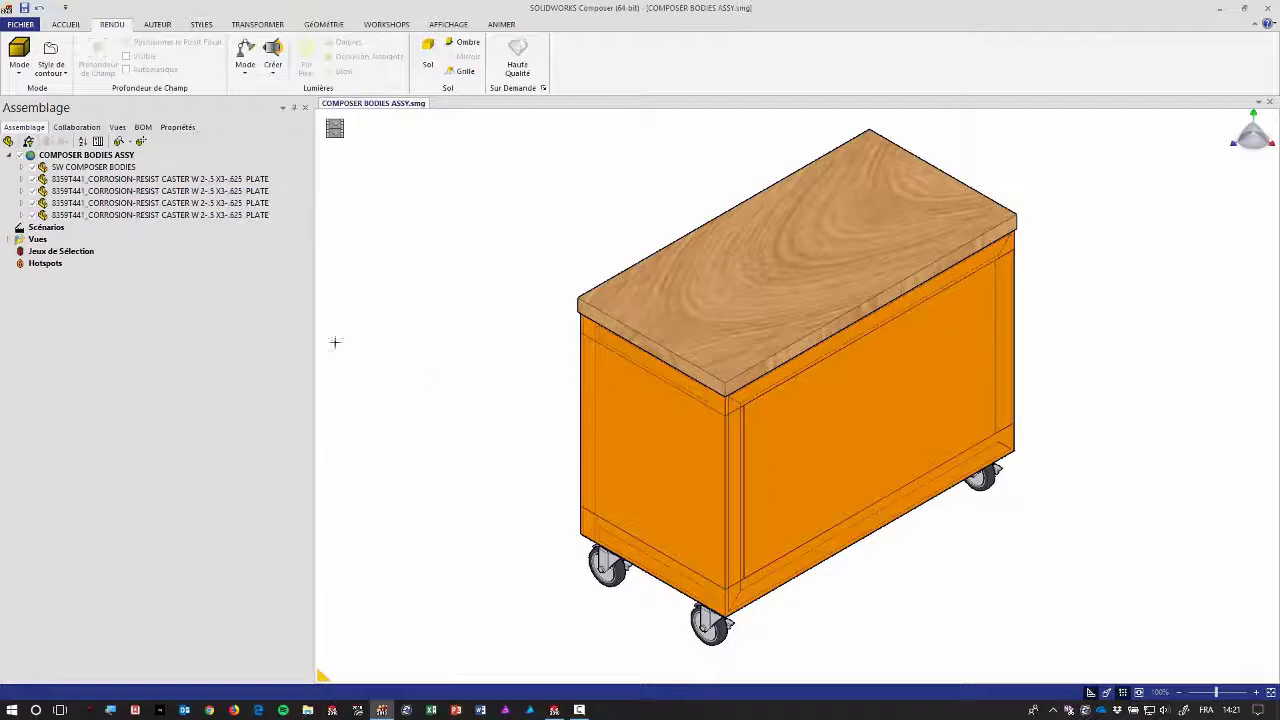
click(21, 180)
click(21, 167)
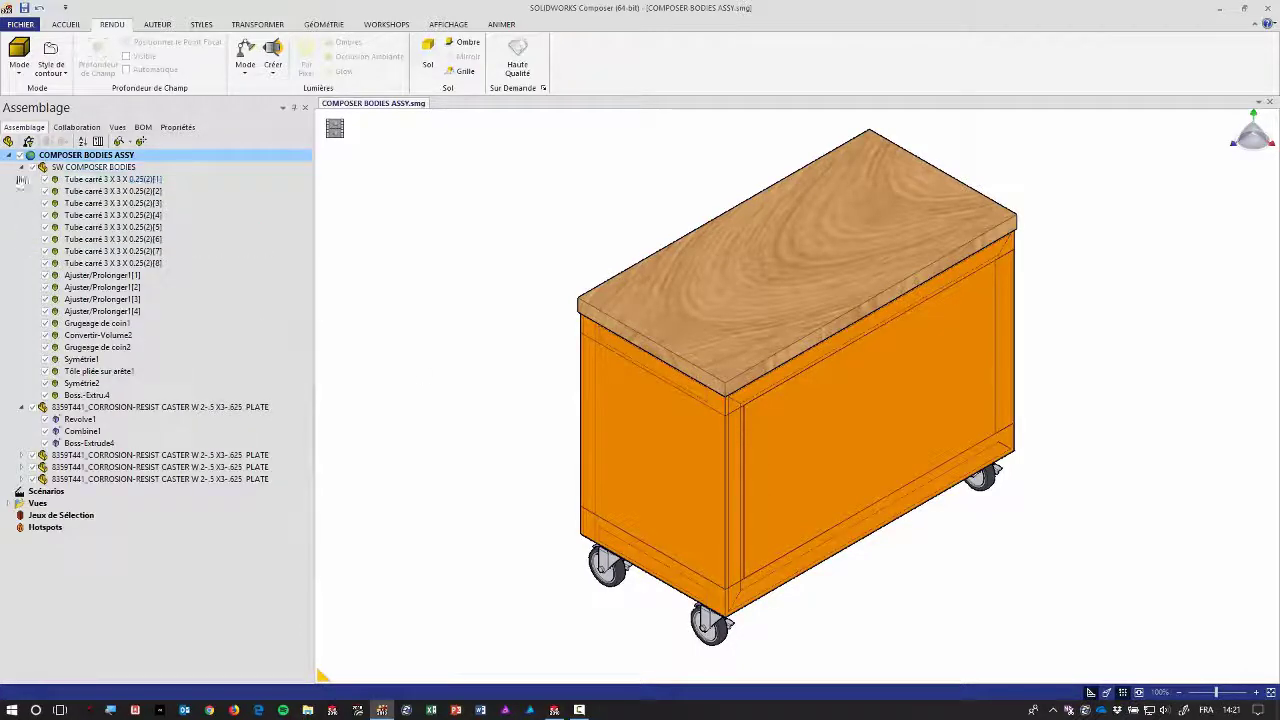
key(ctrl+a)
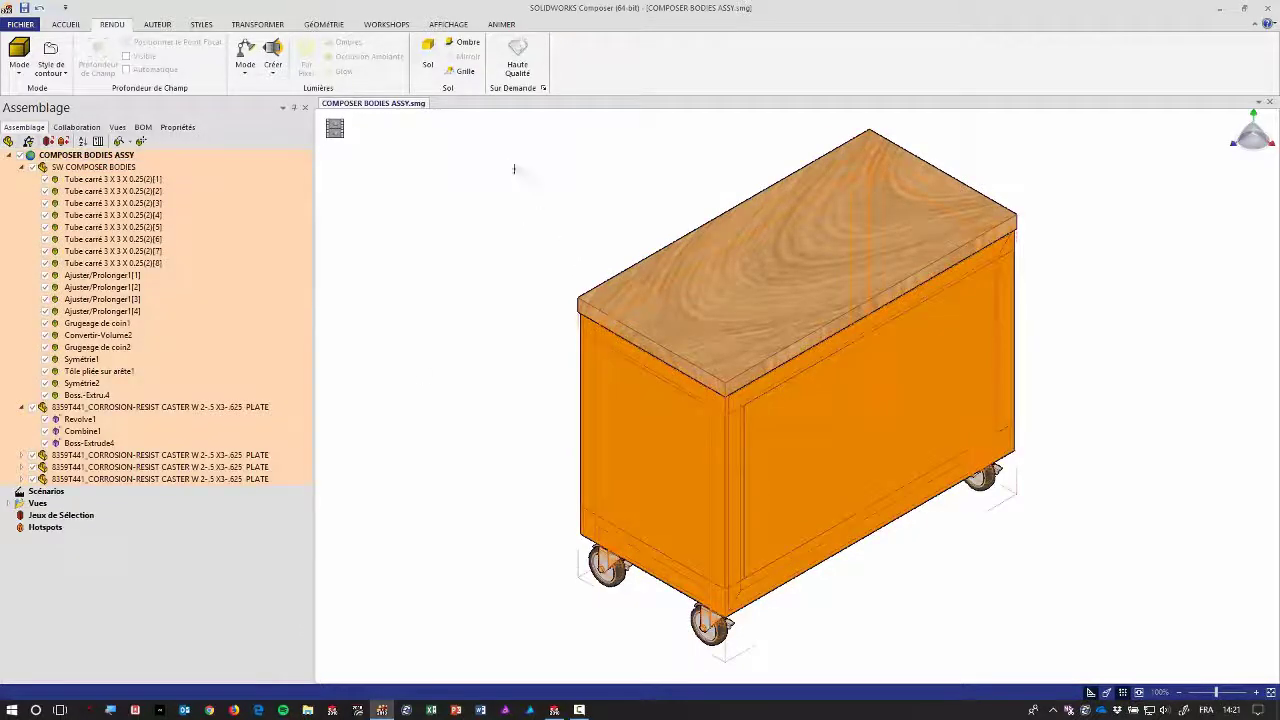
- Spherically explode the SMG cabinet's bodies and zoom out to show the whole explosion
click(256, 24)
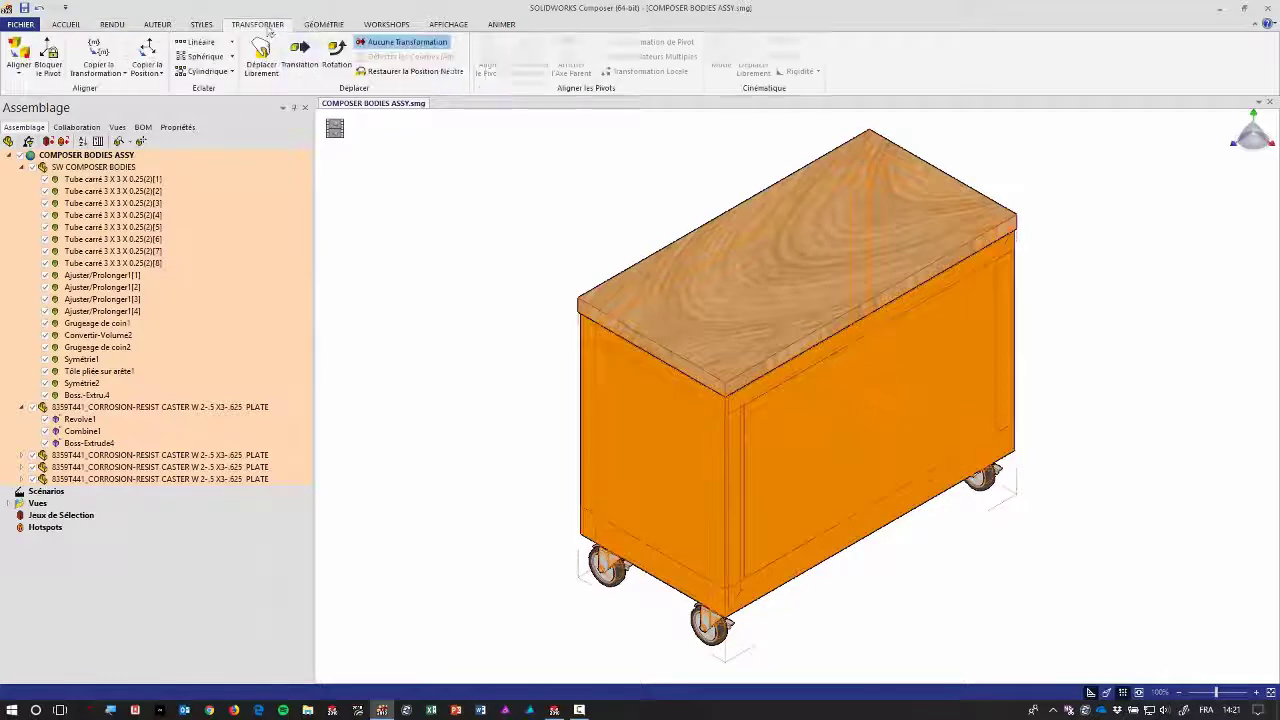
click(205, 56)
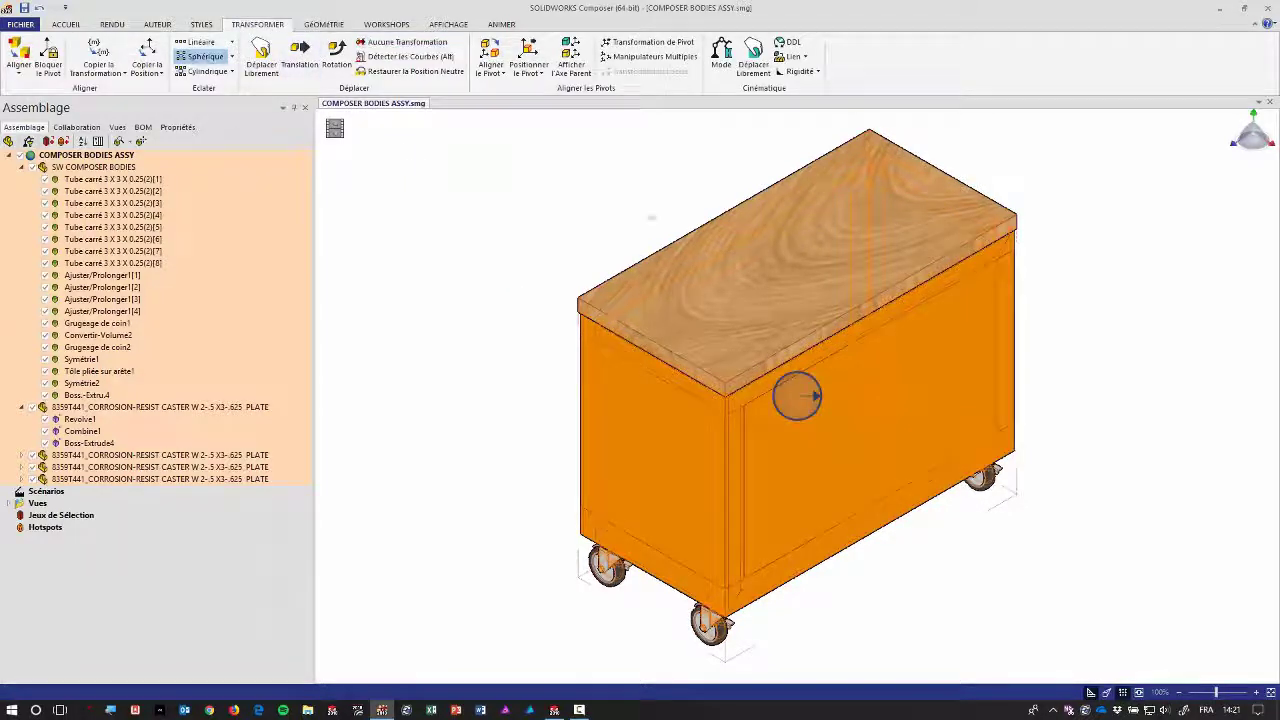
drag(797, 393, 994, 405)
scroll(1150, 415, down, 1)
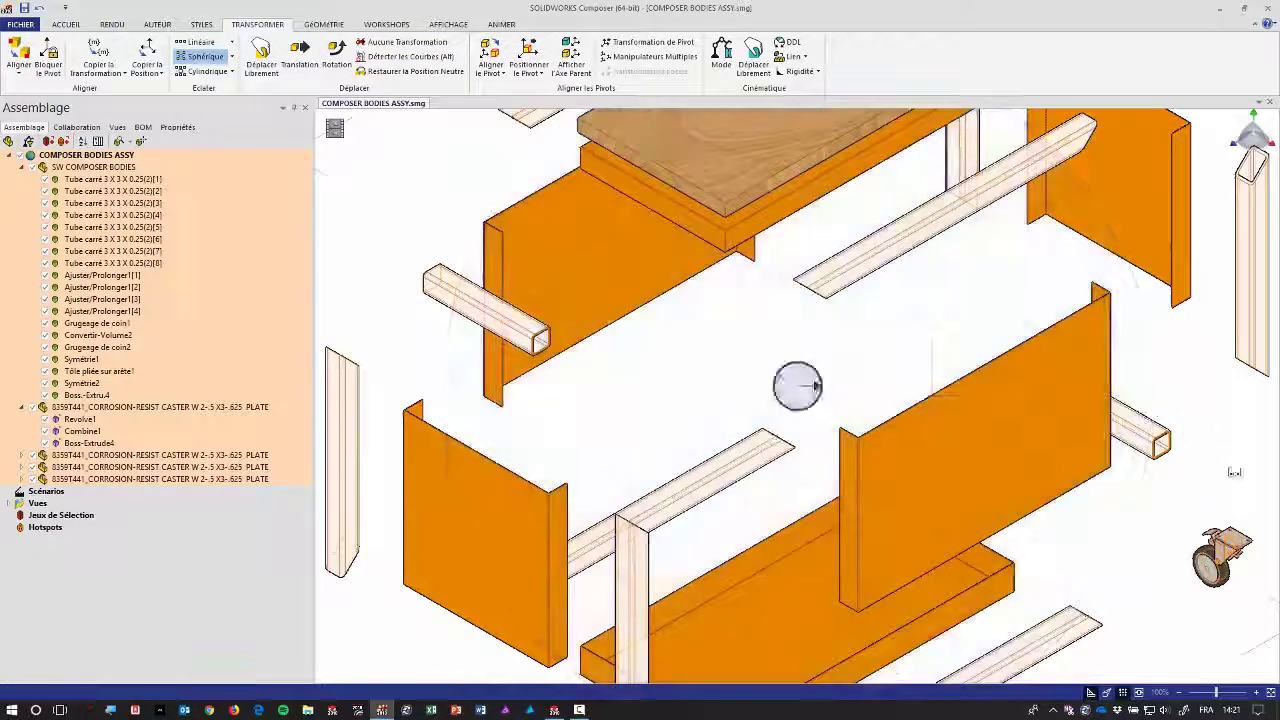
scroll(1200, 486, down, 3)
scroll(1120, 571, down, 2)
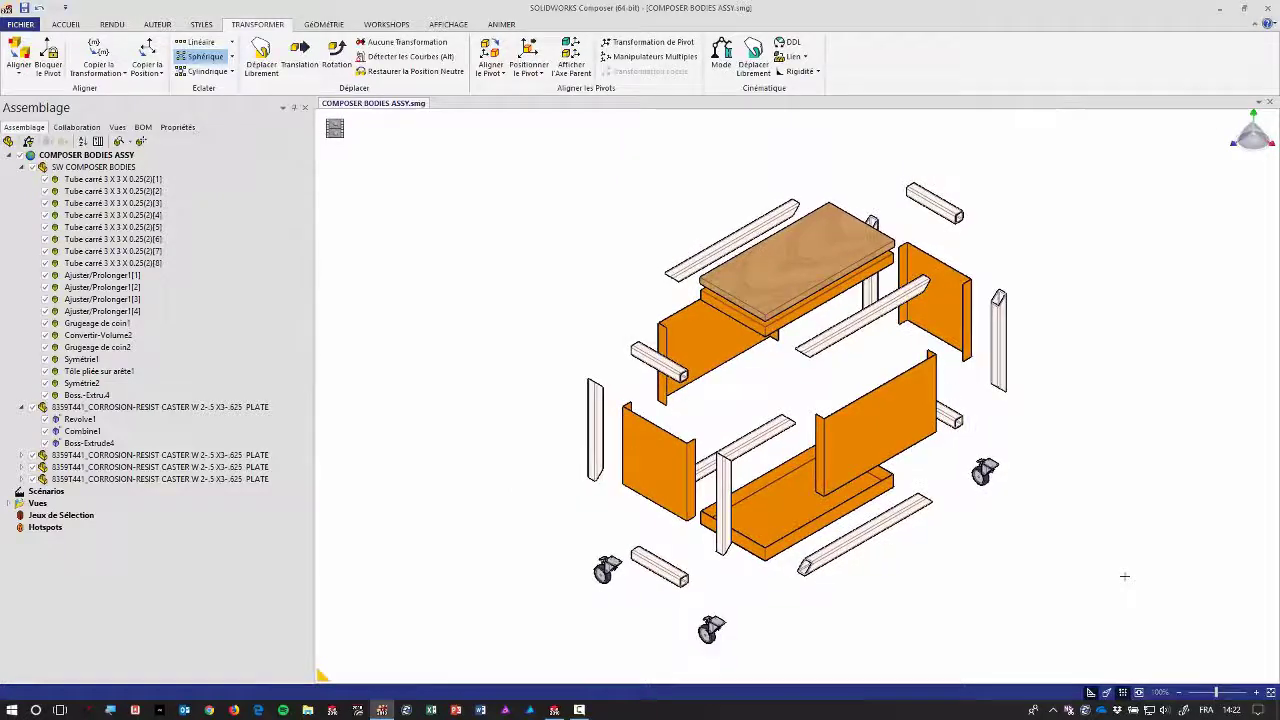